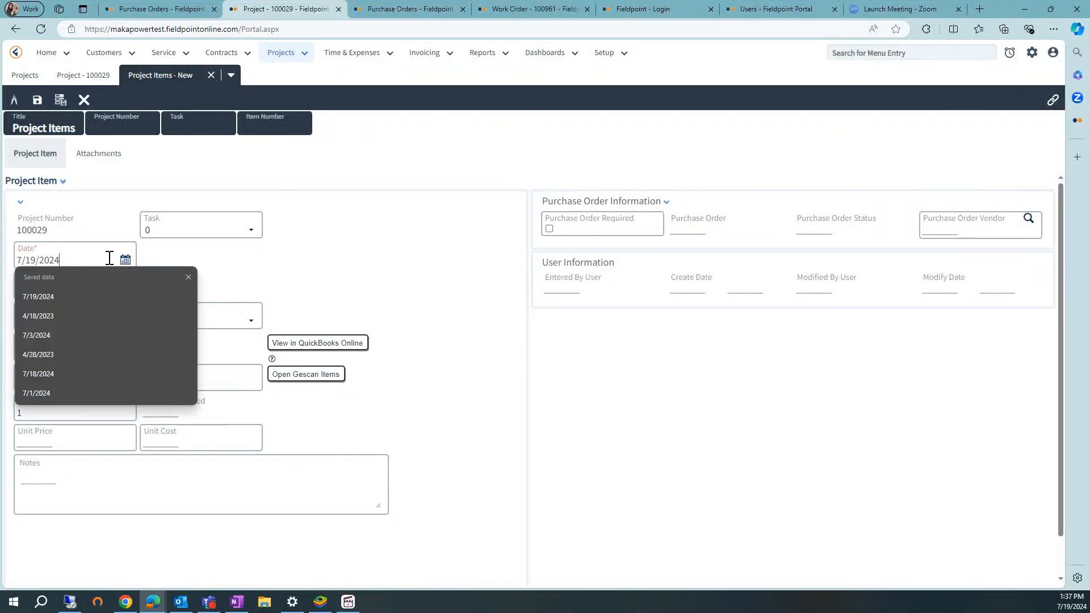
Assign resource 4, item 0159-11 and stock location ZZ-MAIN to the new project item.
{"action": "left_click", "coordinate": [47, 284]}
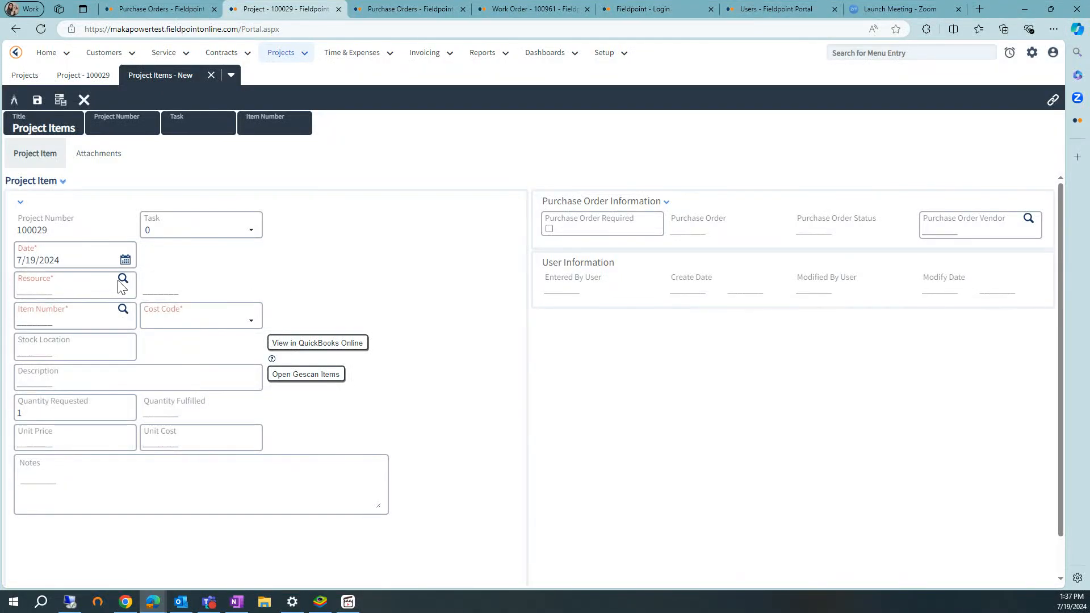
{"action": "left_click", "coordinate": [123, 279]}
{"action": "left_click", "coordinate": [36, 195]}
{"action": "left_click", "coordinate": [123, 309]}
{"action": "left_click", "coordinate": [84, 322]}
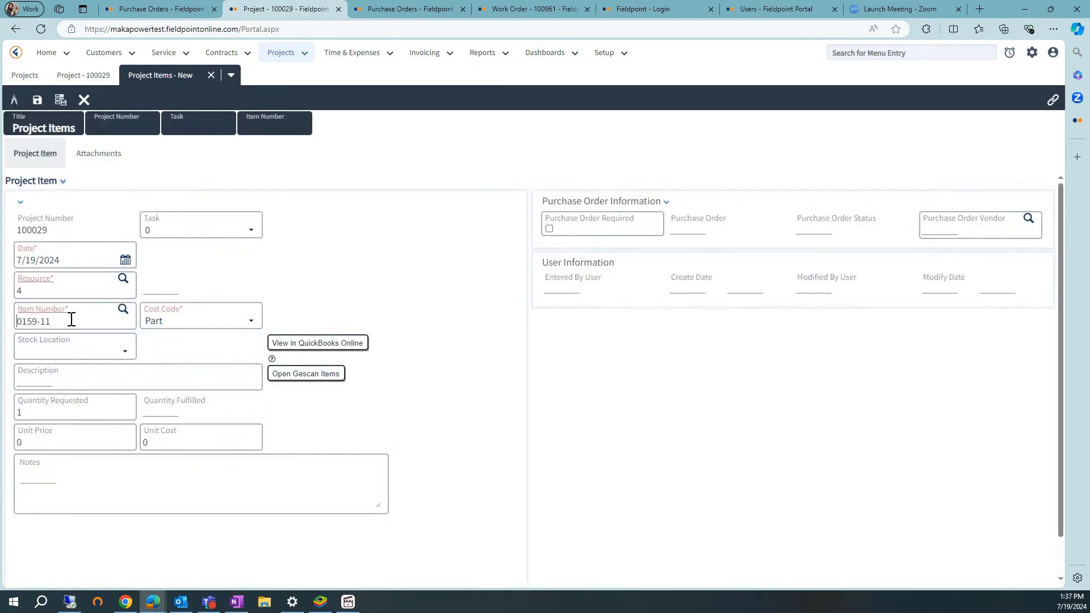
{"action": "left_click", "coordinate": [55, 357]}
{"action": "left_click", "coordinate": [46, 372]}
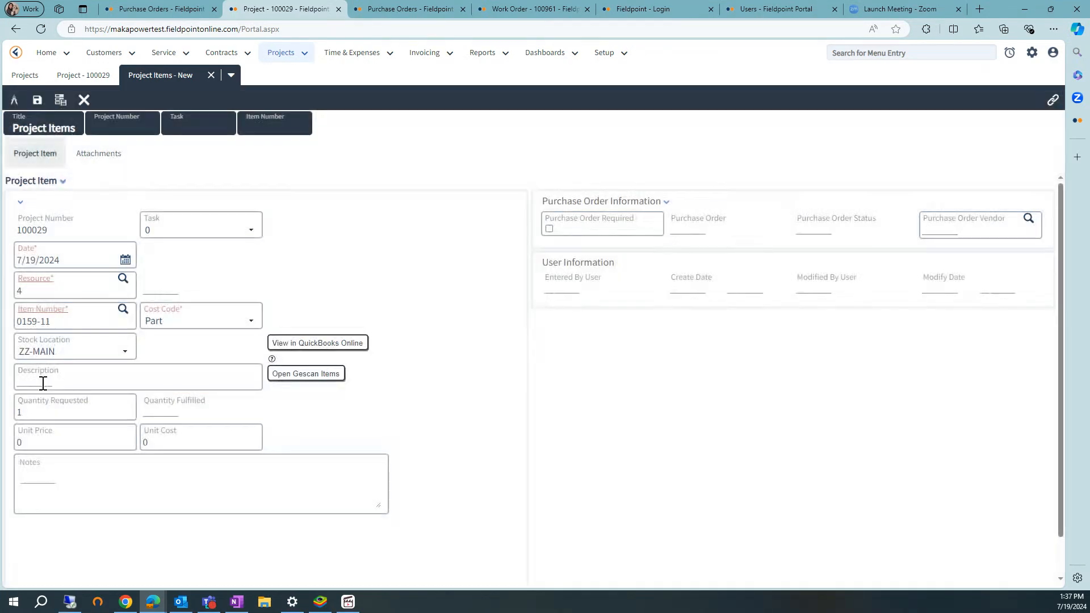
Enter the description "place holder for vendor abc" and require a purchase order from the vendor with code number 34.
{"action": "left_click", "coordinate": [43, 383]}
{"action": "type", "text": "place"}
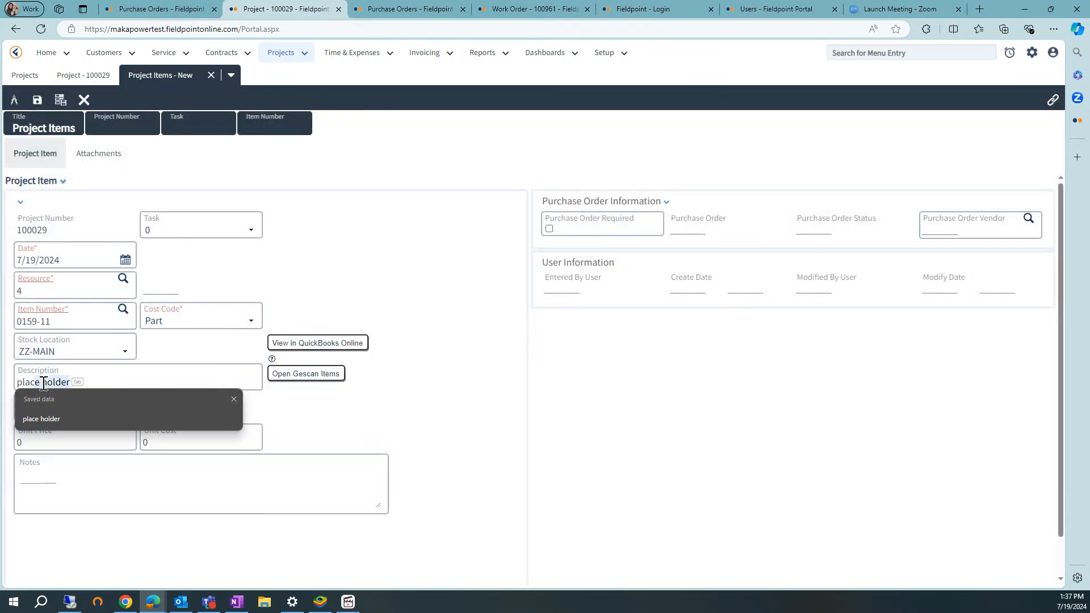
{"action": "type", "text": " holder for vendor abc"}
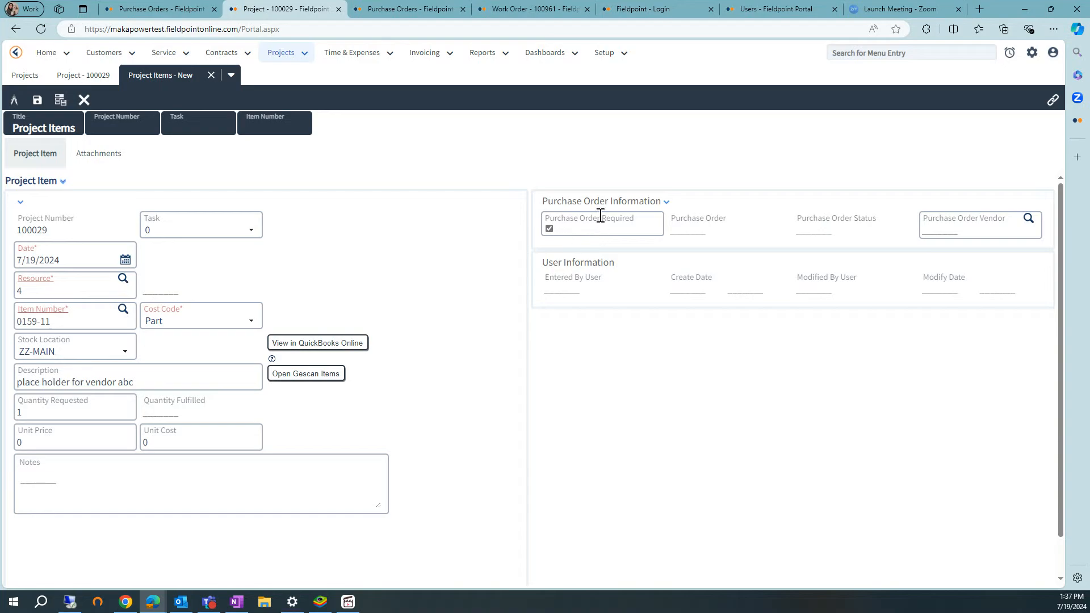
{"action": "left_click", "coordinate": [1027, 218]}
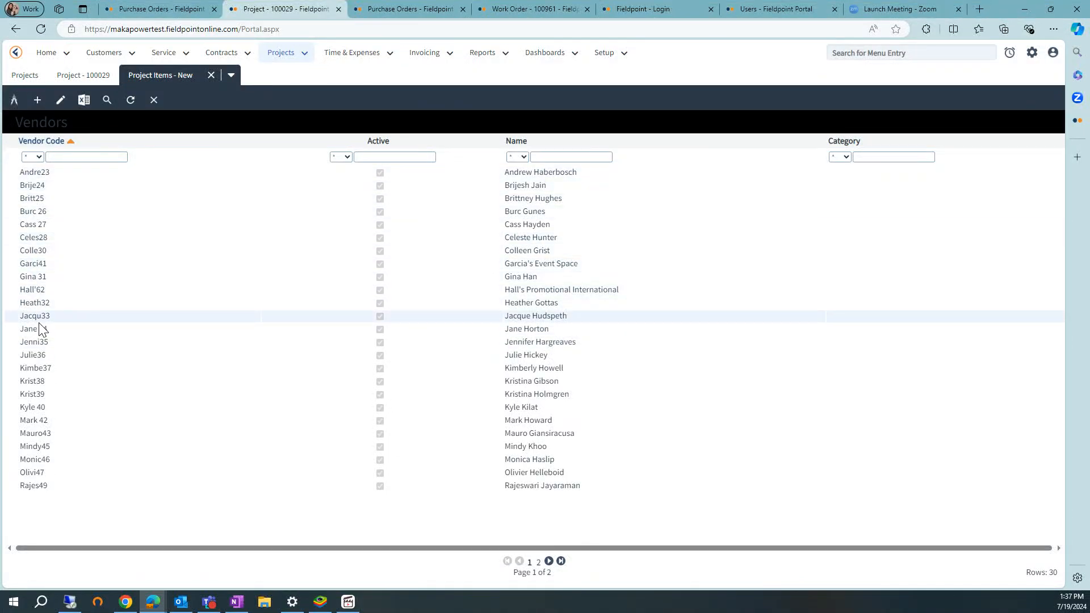
{"action": "left_click", "coordinate": [24, 331]}
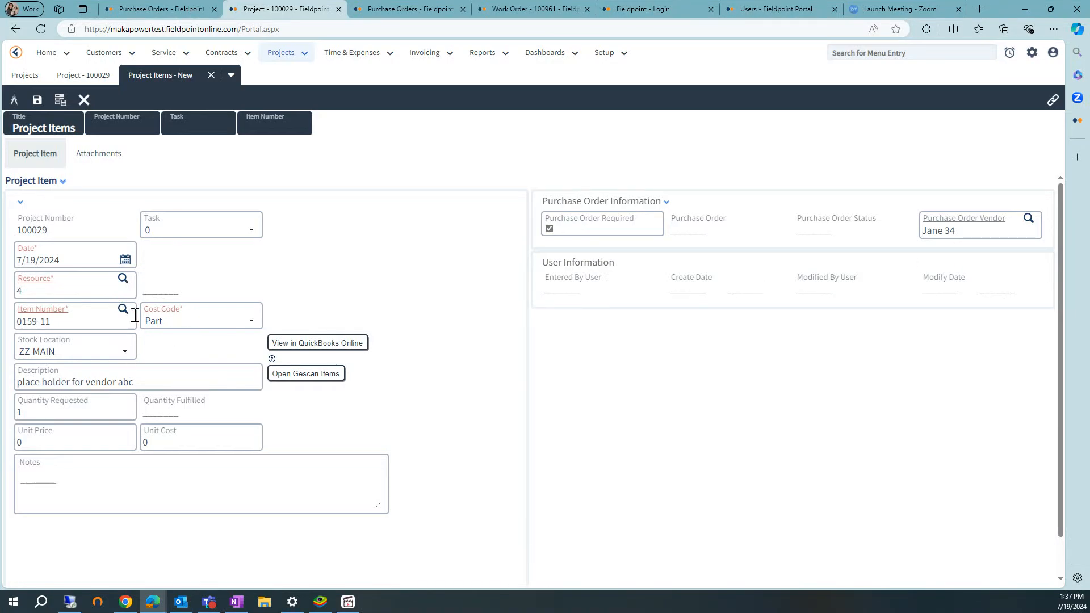
Replace "abc" in the description with the vendor's code, then save and close the project item.
{"action": "left_click_drag", "start_coordinate": [142, 382], "coordinate": [121, 382]}
{"action": "type", "text": "Jane34"}
{"action": "left_click", "coordinate": [36, 107]}
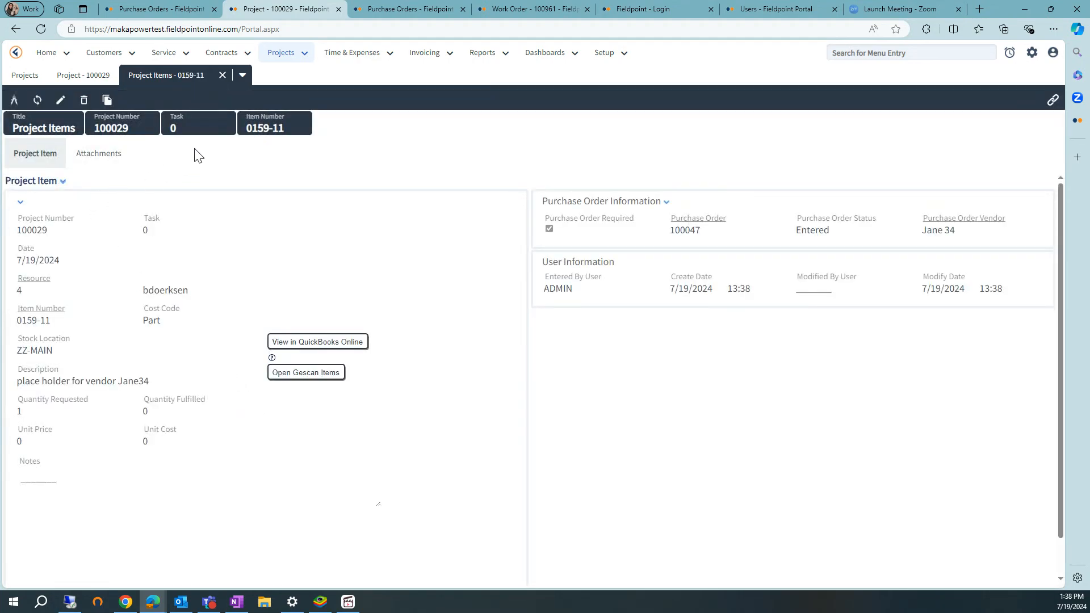
{"action": "left_click_drag", "start_coordinate": [698, 232], "coordinate": [670, 232]}
{"action": "left_click", "coordinate": [712, 240]}
{"action": "left_click", "coordinate": [222, 76]}
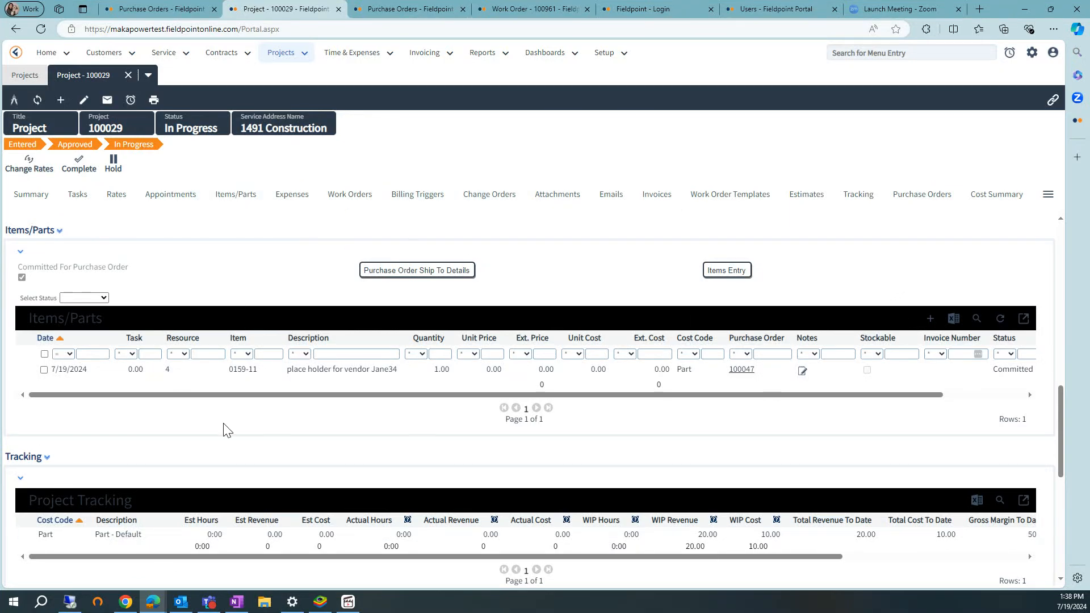
Start another project item in the project's Items/Parts list, dated 7/1/2024.
{"action": "left_click", "coordinate": [929, 319]}
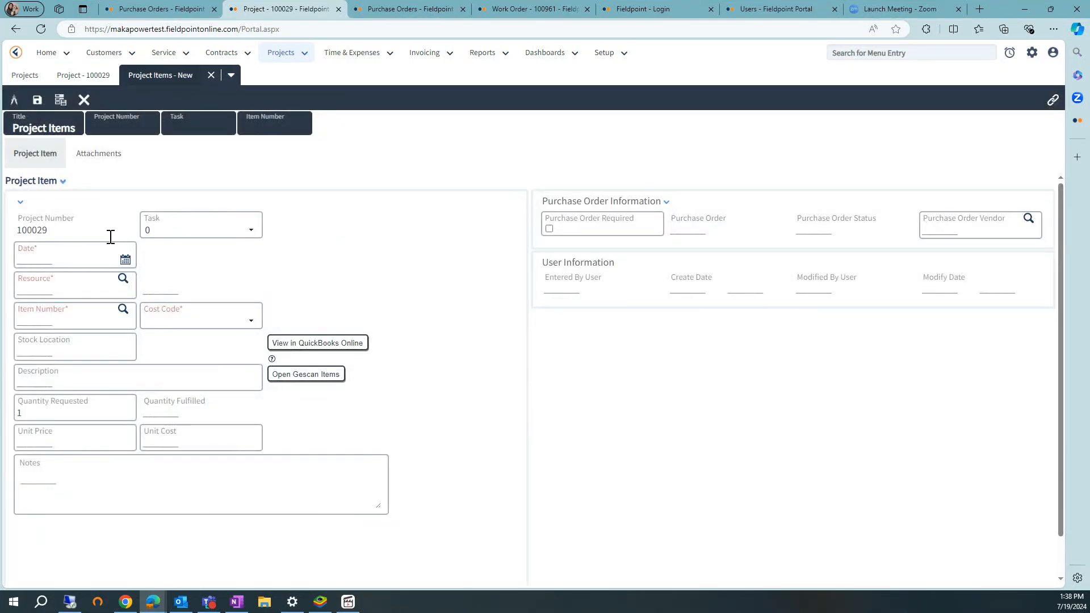
{"action": "left_click", "coordinate": [64, 257]}
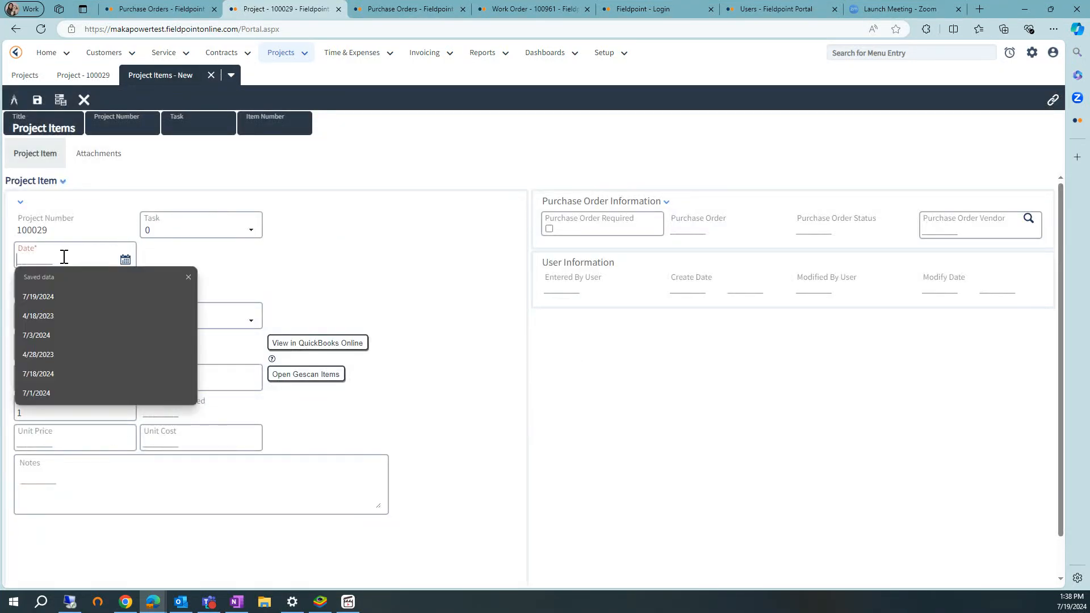
{"action": "left_click", "coordinate": [127, 259]}
{"action": "left_click", "coordinate": [147, 307]}
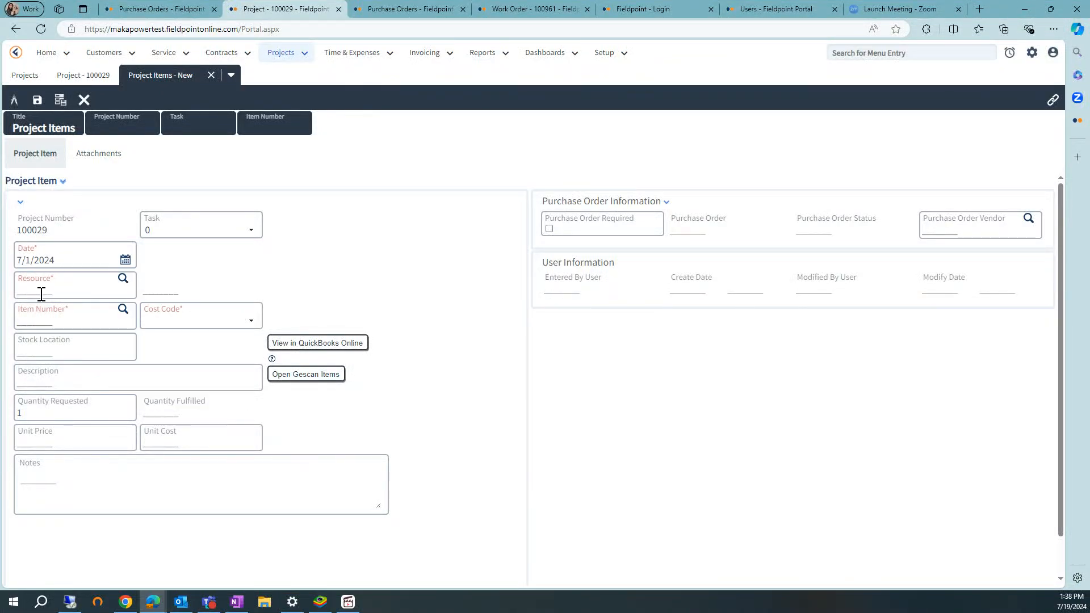
Assign resource 2, item *262MC2 and stock location ZZ-MAIN to the 7/1/2024 project item.
{"action": "left_click", "coordinate": [122, 278]}
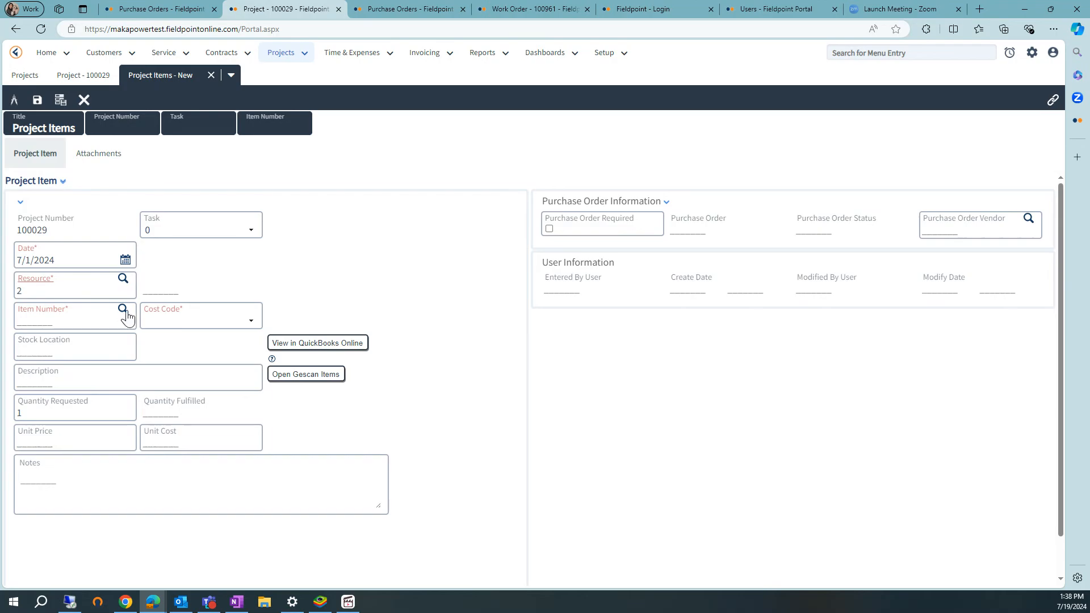
{"action": "left_click", "coordinate": [125, 312]}
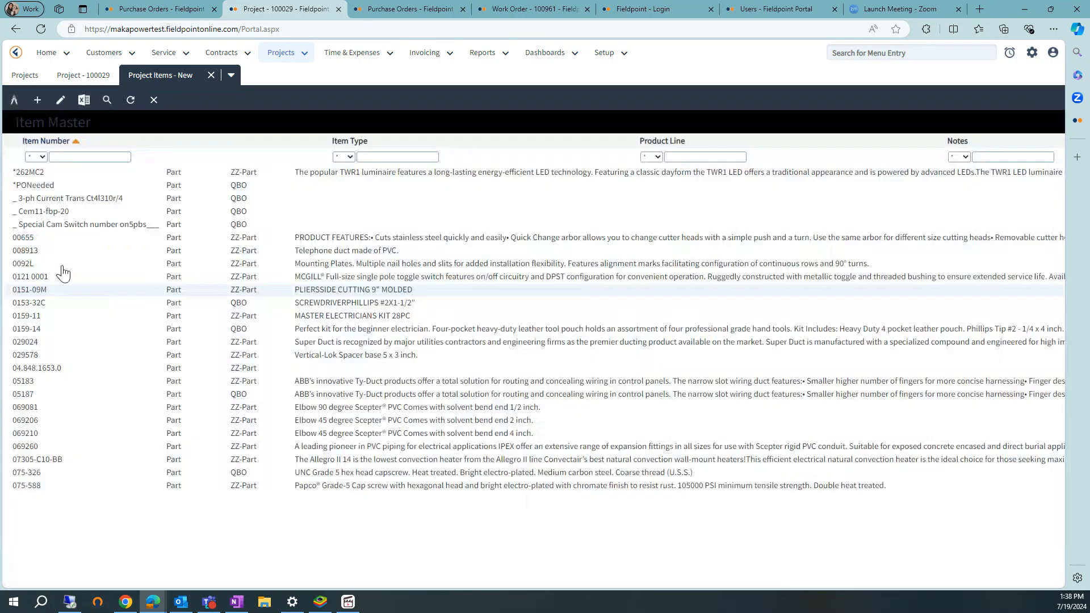
{"action": "left_click", "coordinate": [54, 175]}
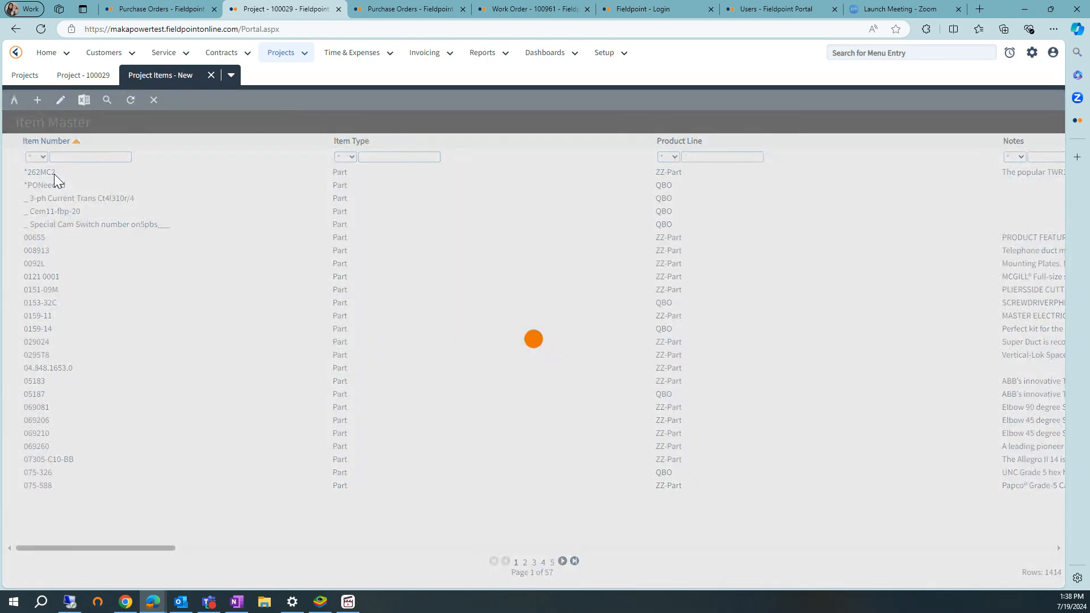
{"action": "left_click", "coordinate": [65, 355]}
{"action": "left_click", "coordinate": [57, 370]}
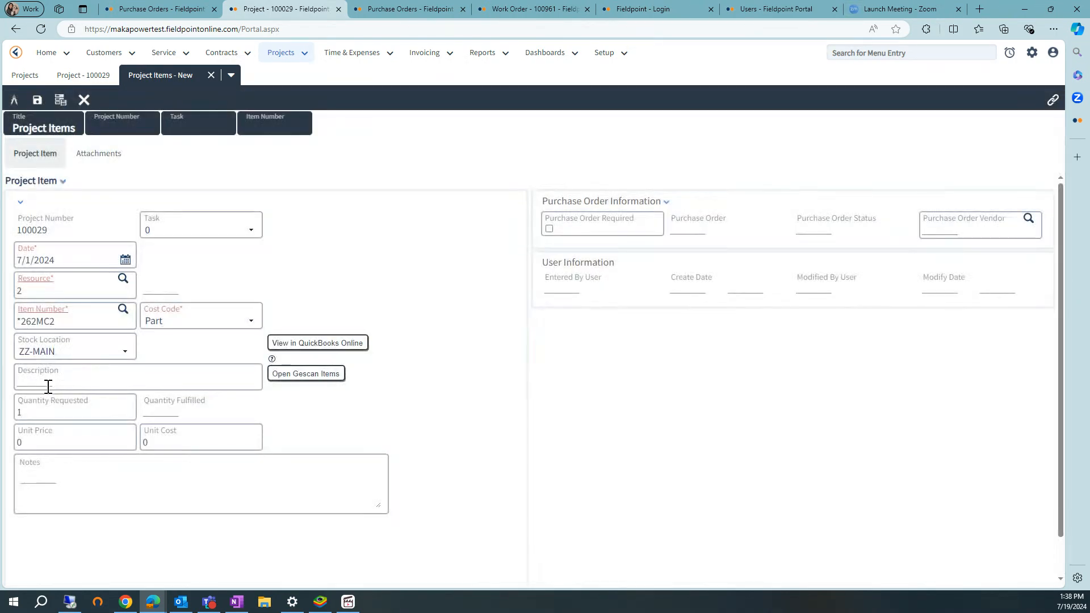
Describe the item as "7/1 recieve" and set its unit cost to 100.
{"action": "left_click", "coordinate": [48, 383]}
{"action": "type", "text": "7/"}
{"action": "left_click", "coordinate": [171, 442]}
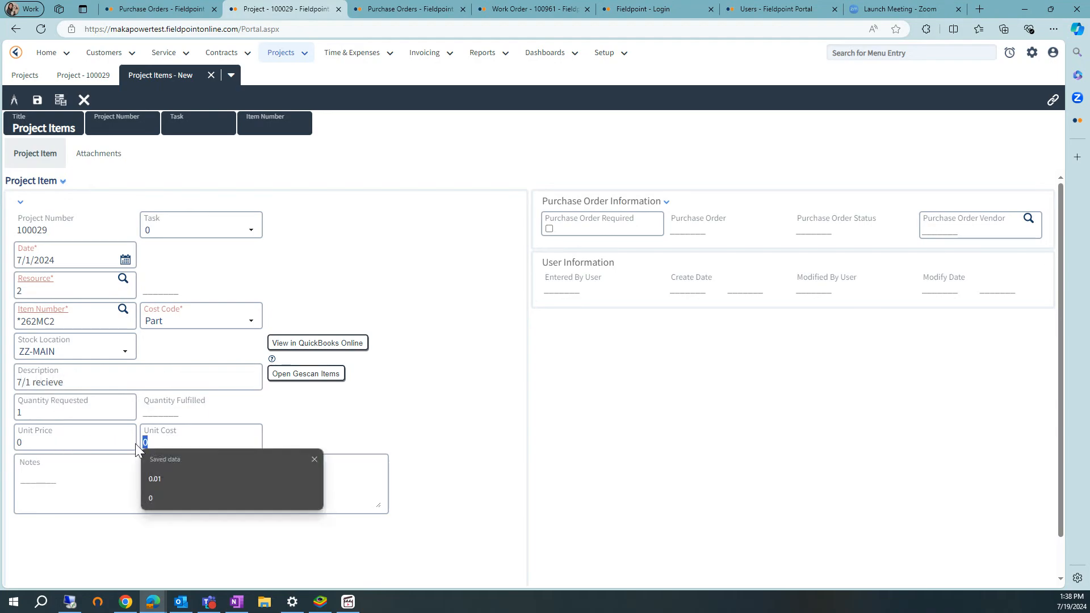
{"action": "type", "text": "100"}
{"action": "left_click", "coordinate": [421, 440]}
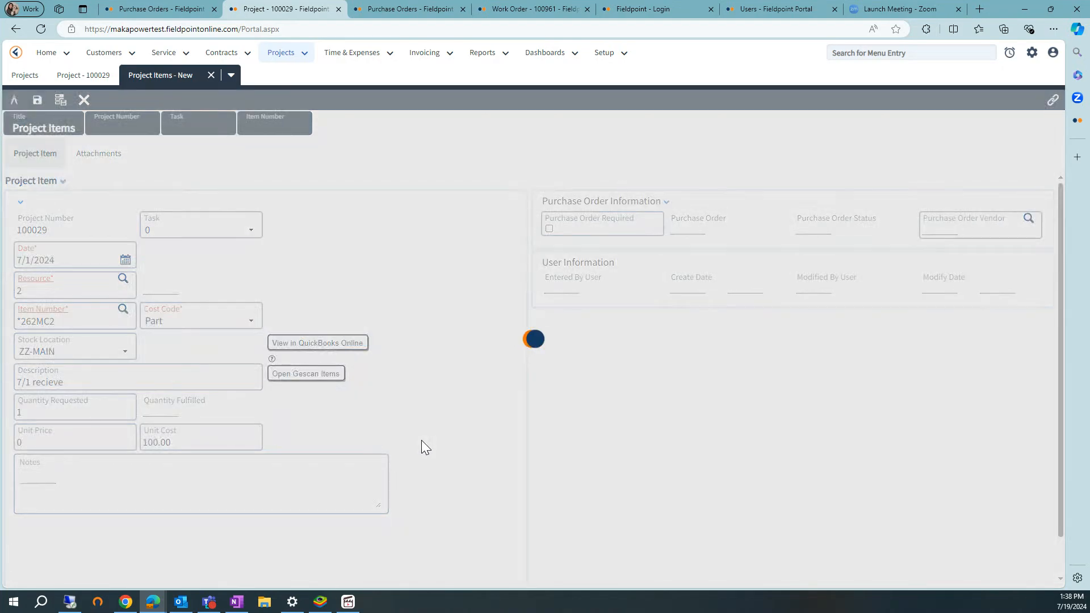
Require a purchase order from the same vendor as the placeholder item, then save and close the project item.
{"action": "left_click", "coordinate": [1028, 218]}
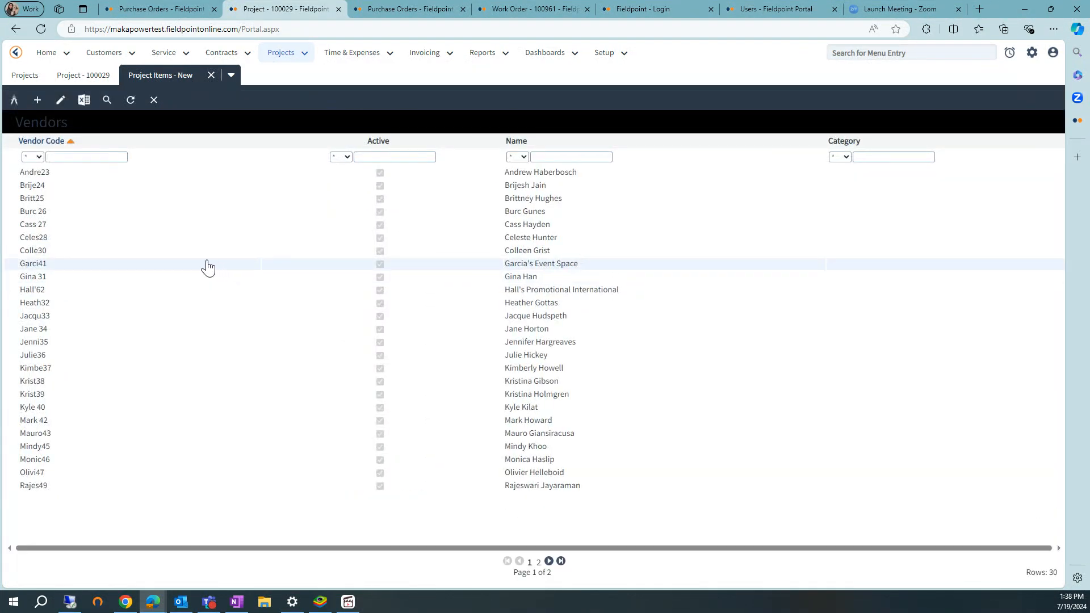
{"action": "left_click", "coordinate": [33, 329]}
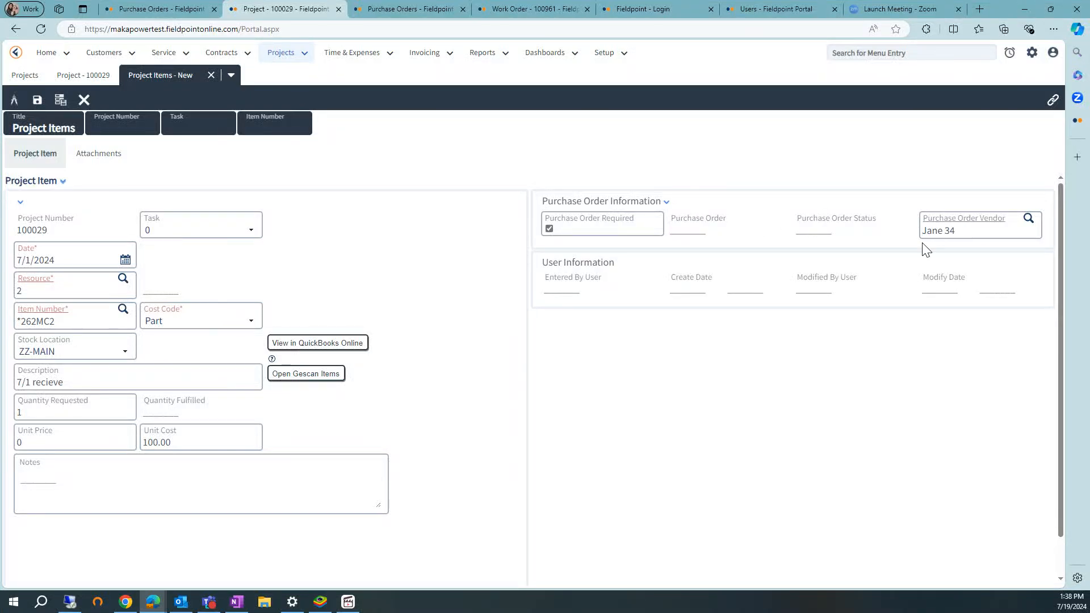
{"action": "left_click", "coordinate": [33, 102]}
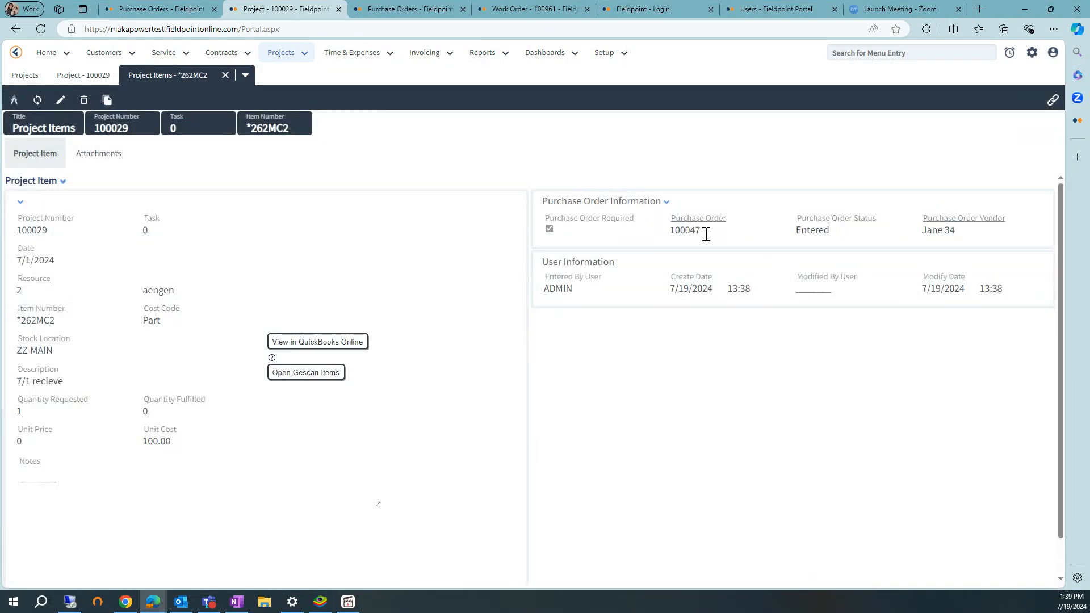
{"action": "left_click_drag", "start_coordinate": [705, 234], "coordinate": [669, 231]}
{"action": "left_click", "coordinate": [733, 244]}
{"action": "left_click", "coordinate": [225, 75]}
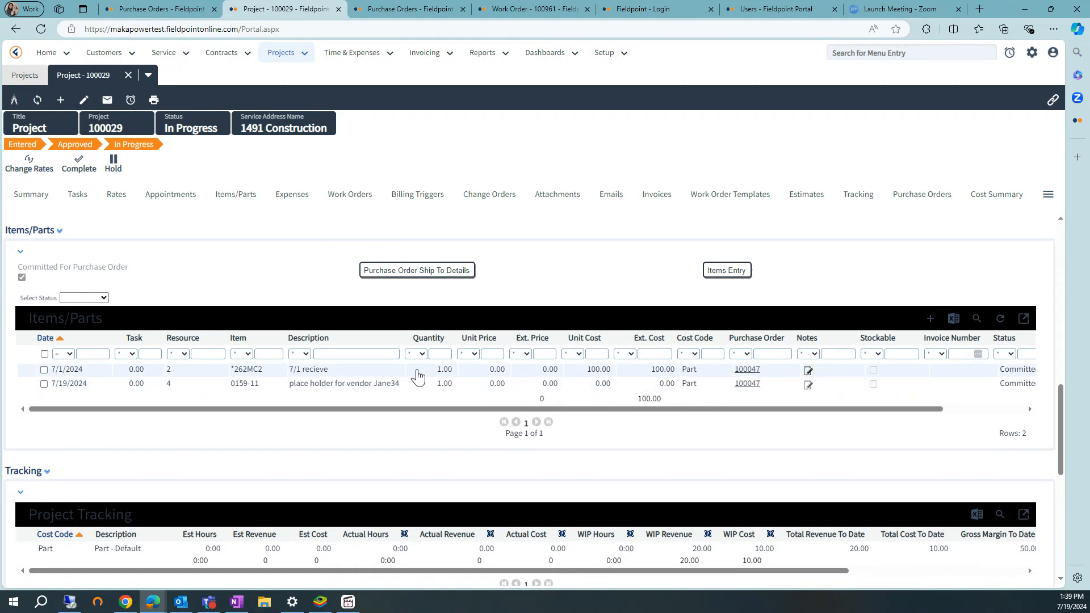
Open the purchase order linked to the "7/1 recieve" item and display its lines.
{"action": "left_click", "coordinate": [746, 372]}
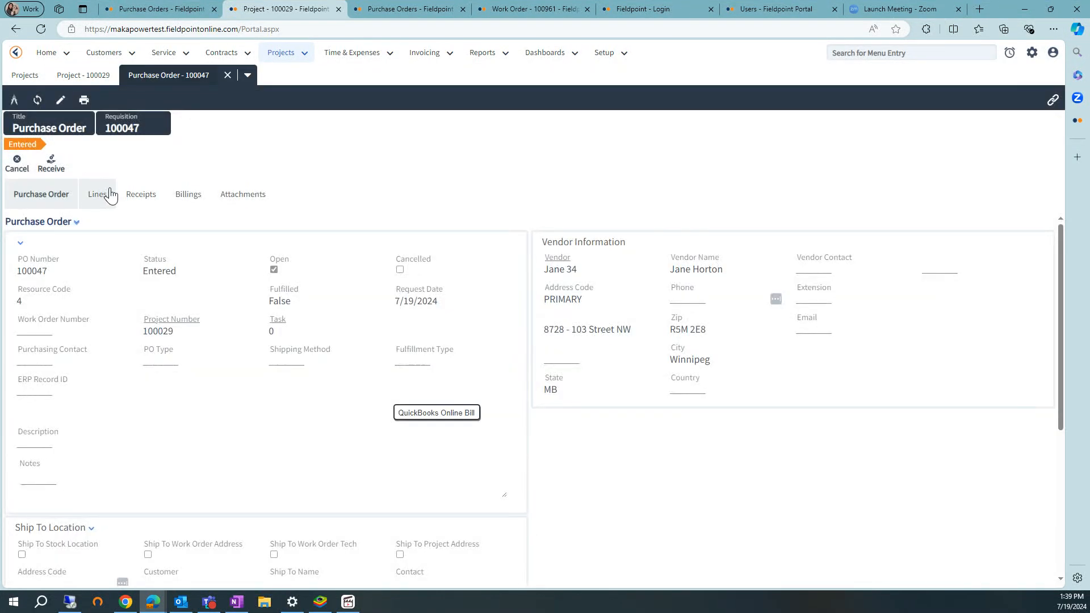
{"action": "left_click_drag", "start_coordinate": [180, 322], "coordinate": [275, 269]}
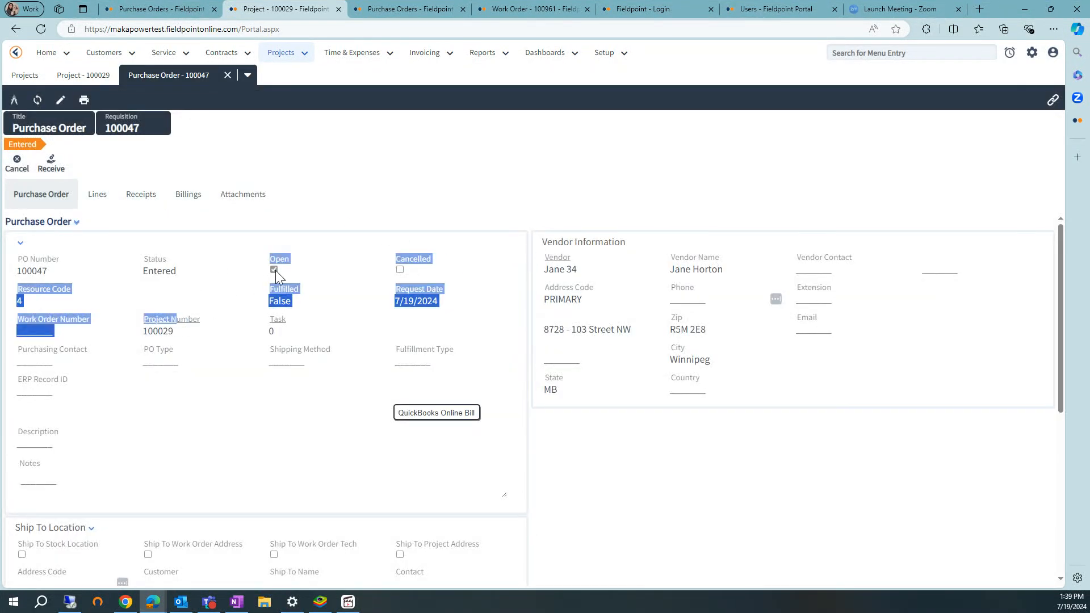
{"action": "left_click", "coordinate": [594, 161]}
{"action": "left_click", "coordinate": [97, 194]}
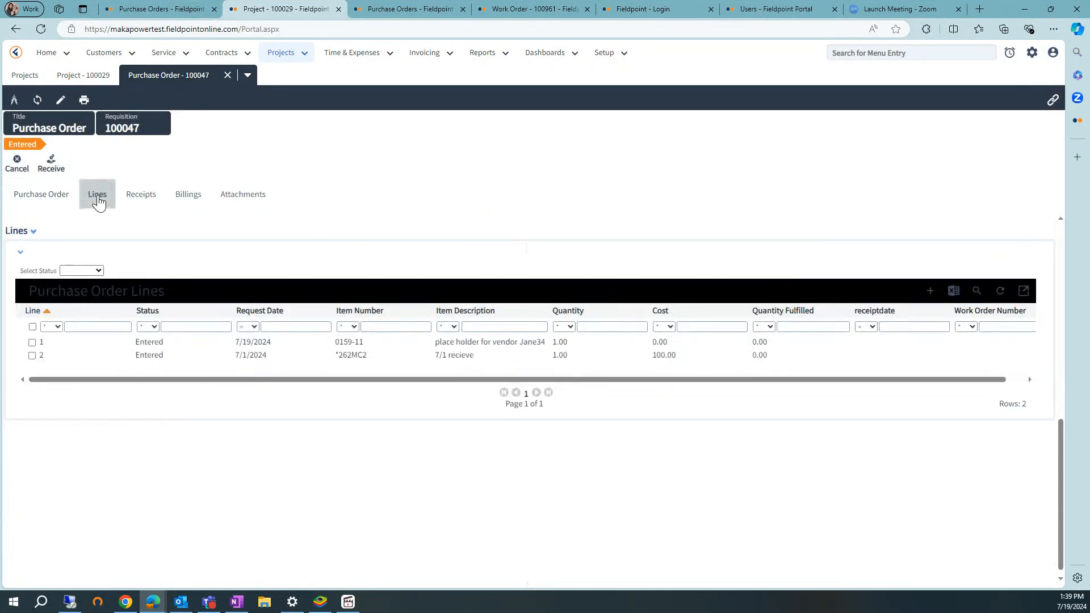
Receive purchase order line 2 for item *262MC2, check its status and close the line.
{"action": "double_click", "coordinate": [476, 355]}
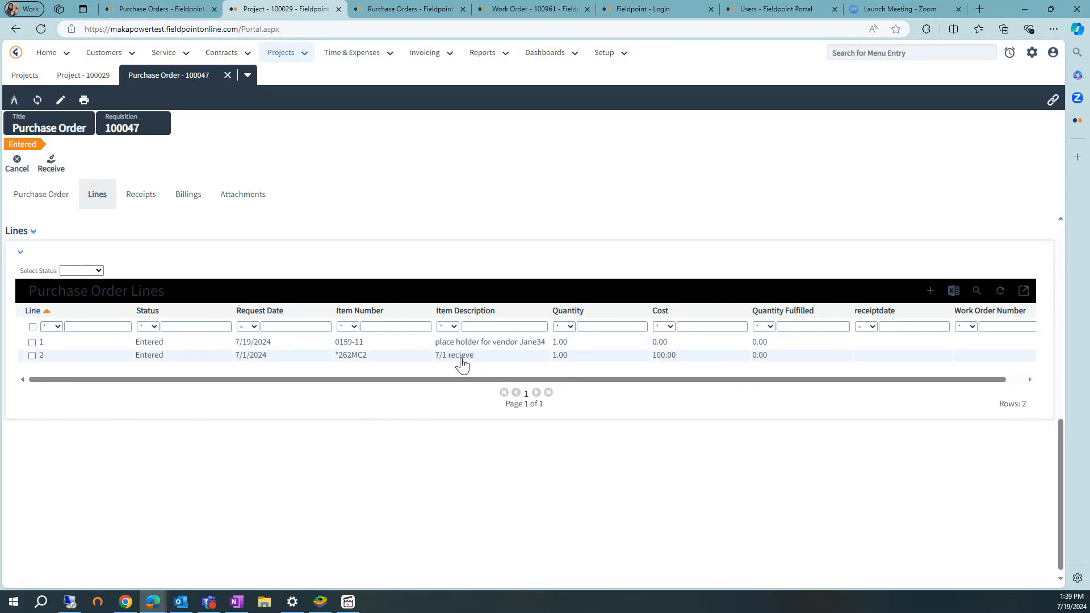
{"action": "left_click", "coordinate": [60, 160]}
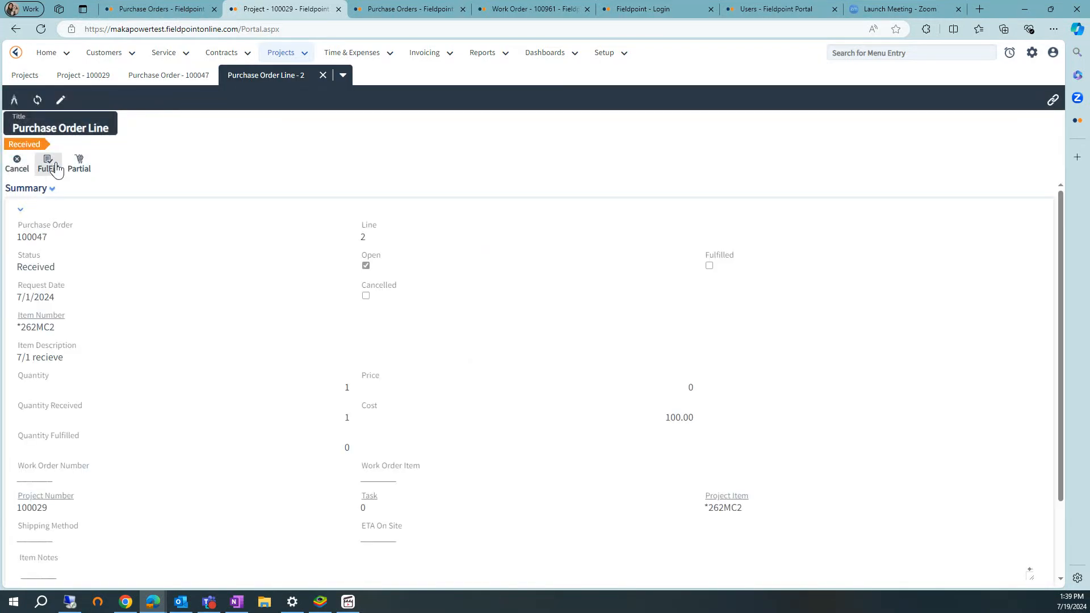
{"action": "left_click", "coordinate": [57, 163]}
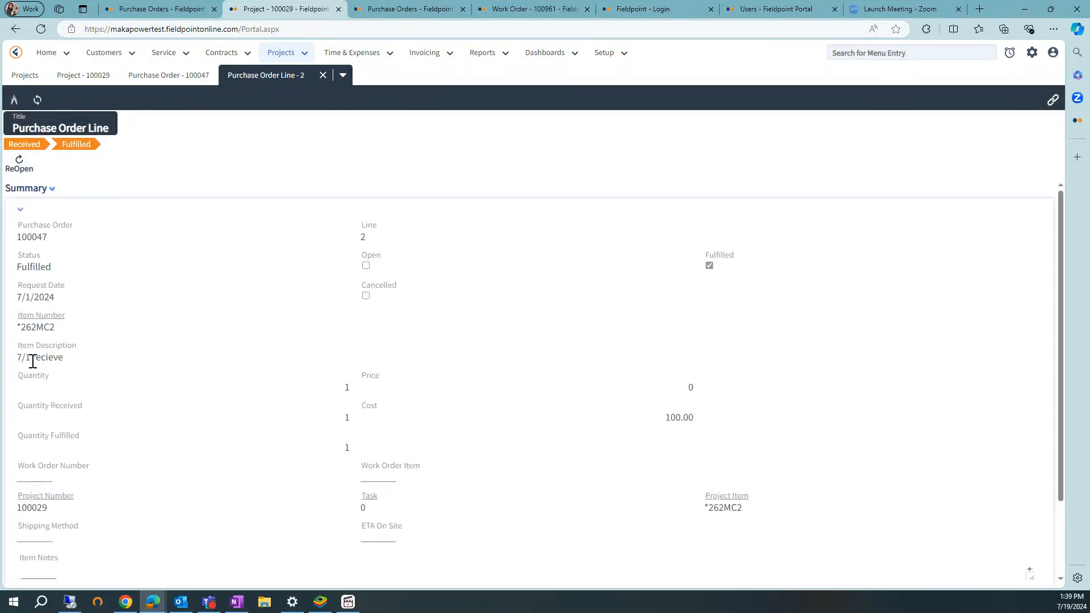
{"action": "left_click_drag", "start_coordinate": [19, 267], "coordinate": [66, 270]}
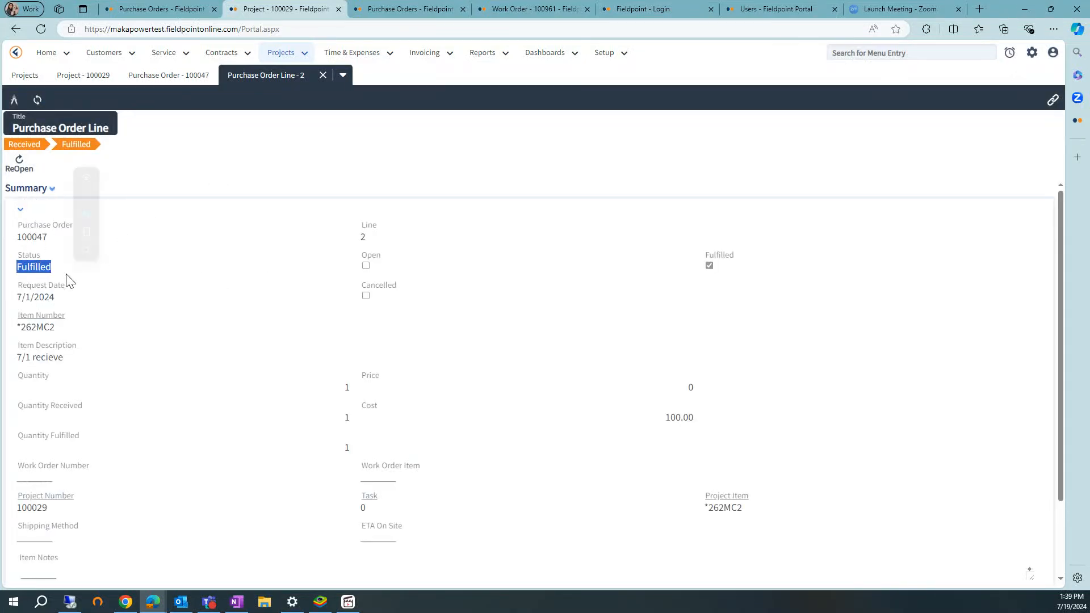
{"action": "left_click_drag", "start_coordinate": [59, 328], "coordinate": [19, 329]}
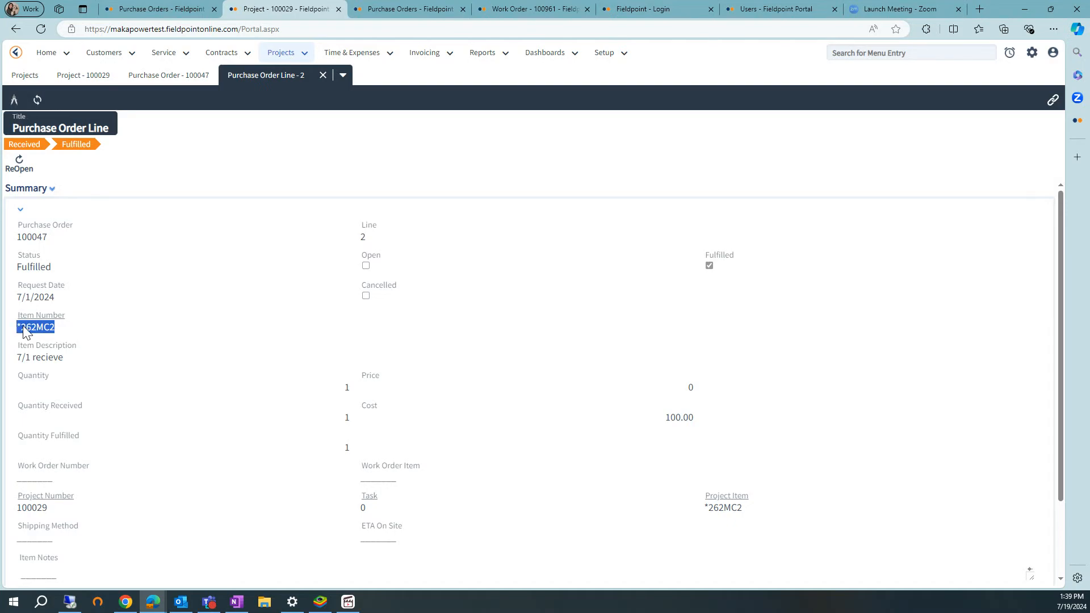
{"action": "left_click", "coordinate": [322, 75]}
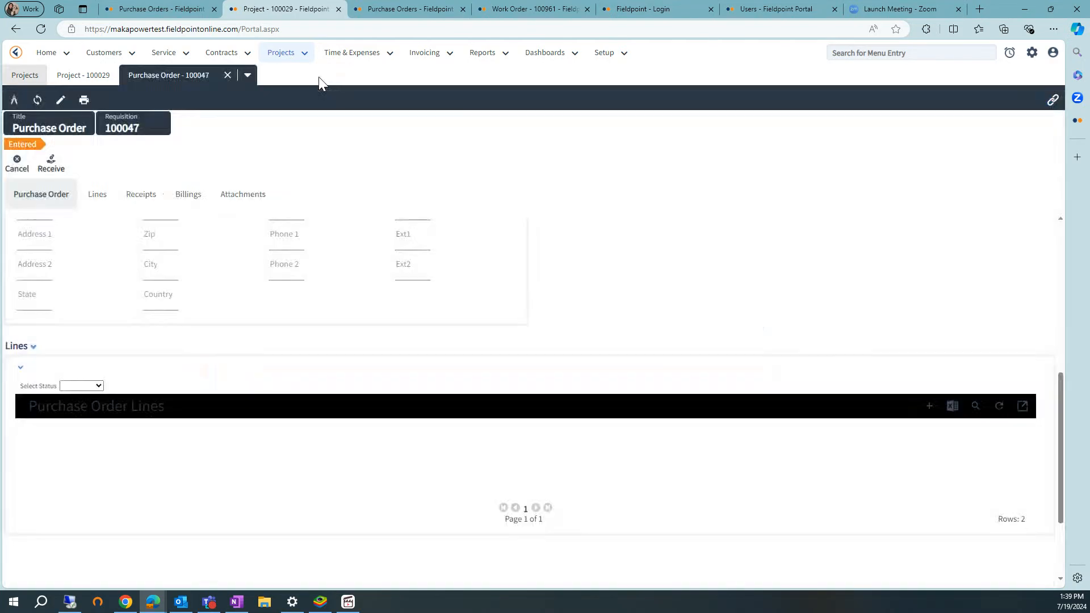
Refresh the purchase order, check its overall status and close it.
{"action": "left_click", "coordinate": [45, 106]}
{"action": "left_click_drag", "start_coordinate": [189, 265], "coordinate": [142, 265]}
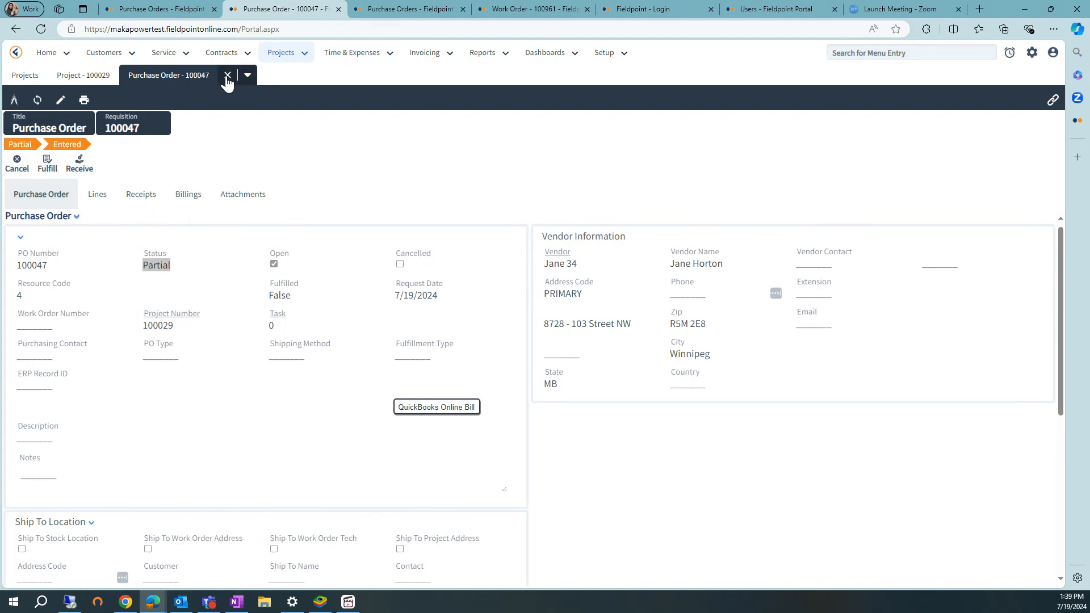
{"action": "left_click", "coordinate": [227, 76]}
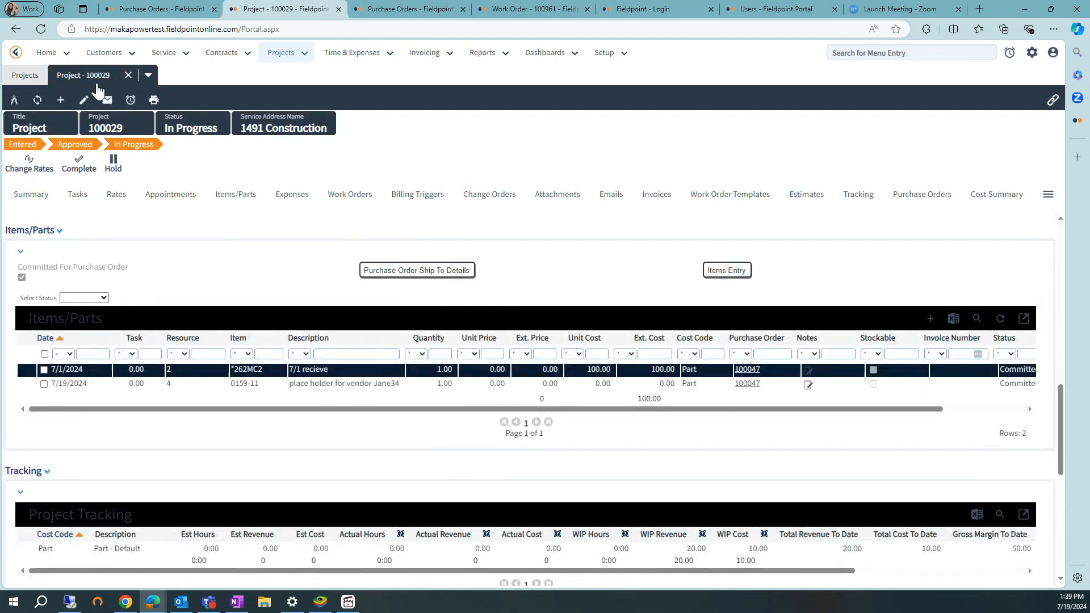
Refresh the project and examine the WIP cost in its project tracking.
{"action": "left_click", "coordinate": [38, 101]}
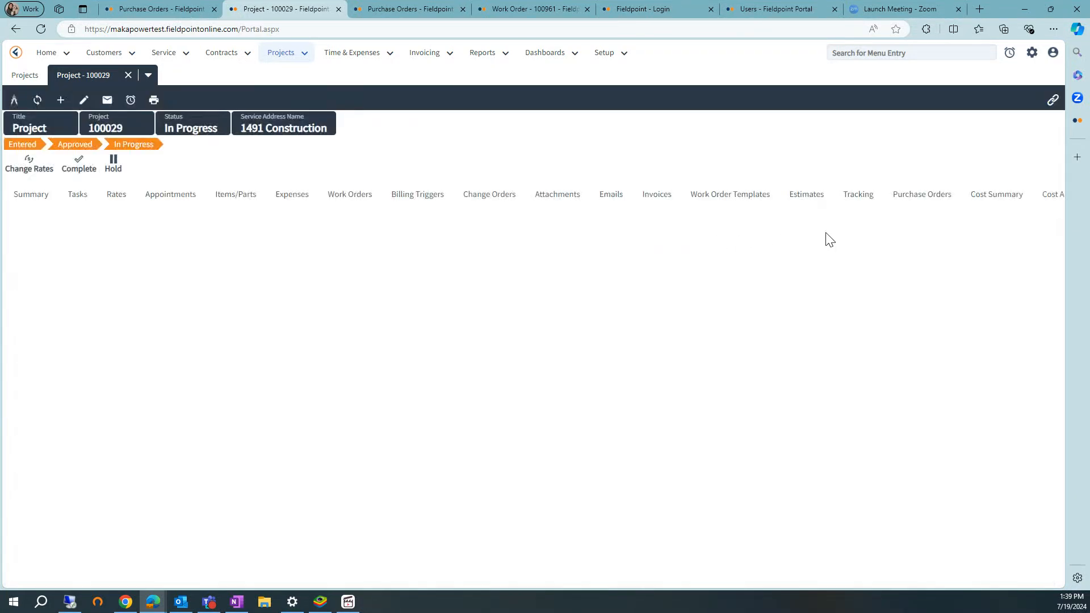
{"action": "left_click", "coordinate": [857, 205]}
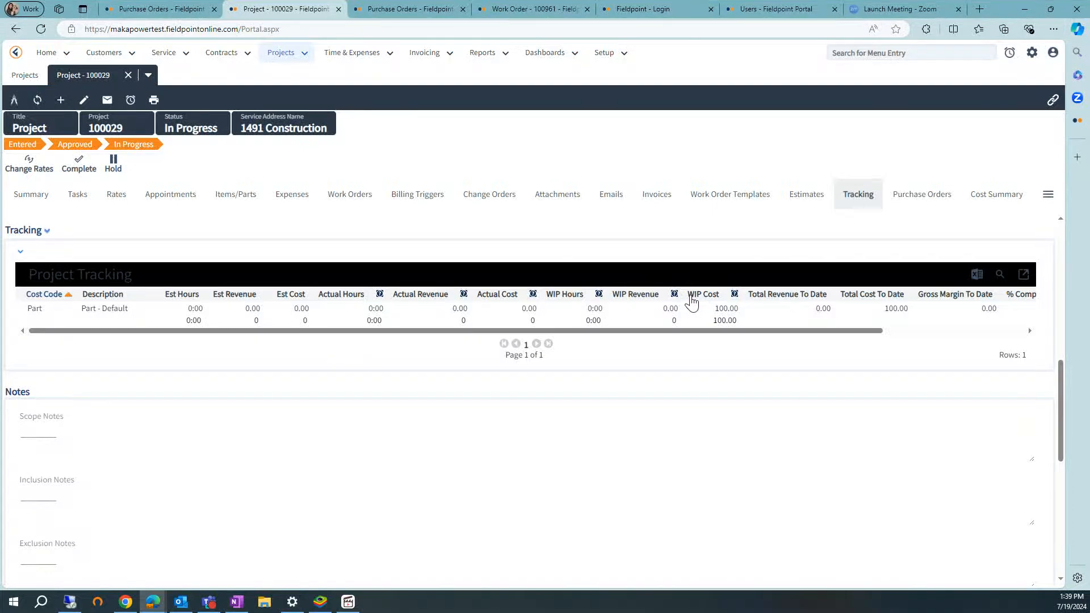
Start a new project item in the project's items and parts, dated 7/5/2024, with resource 16.
{"action": "left_click_drag", "start_coordinate": [738, 314], "coordinate": [711, 320]}
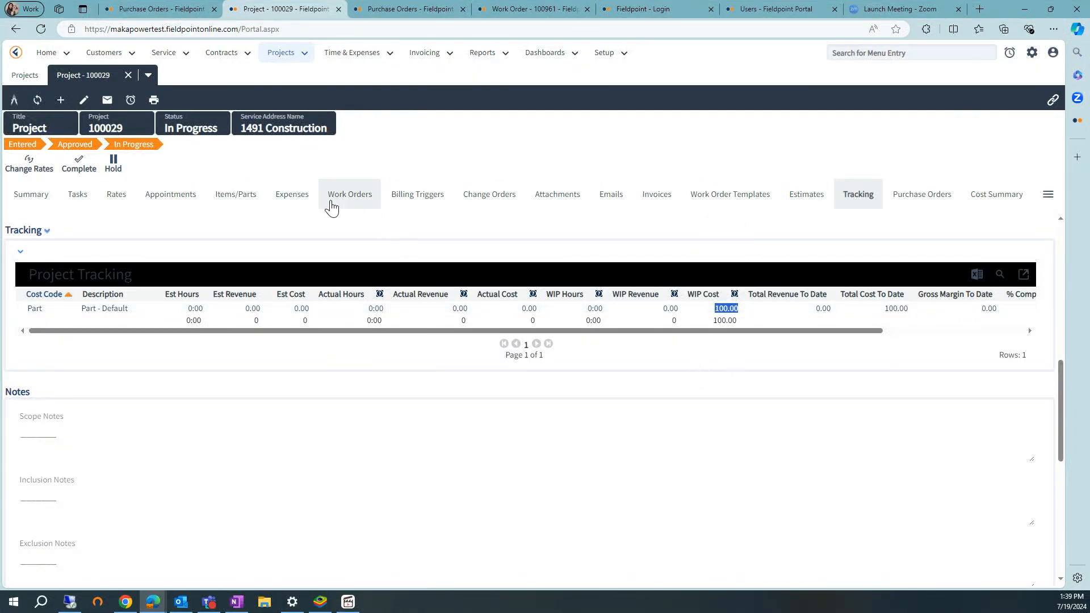
{"action": "left_click", "coordinate": [232, 203]}
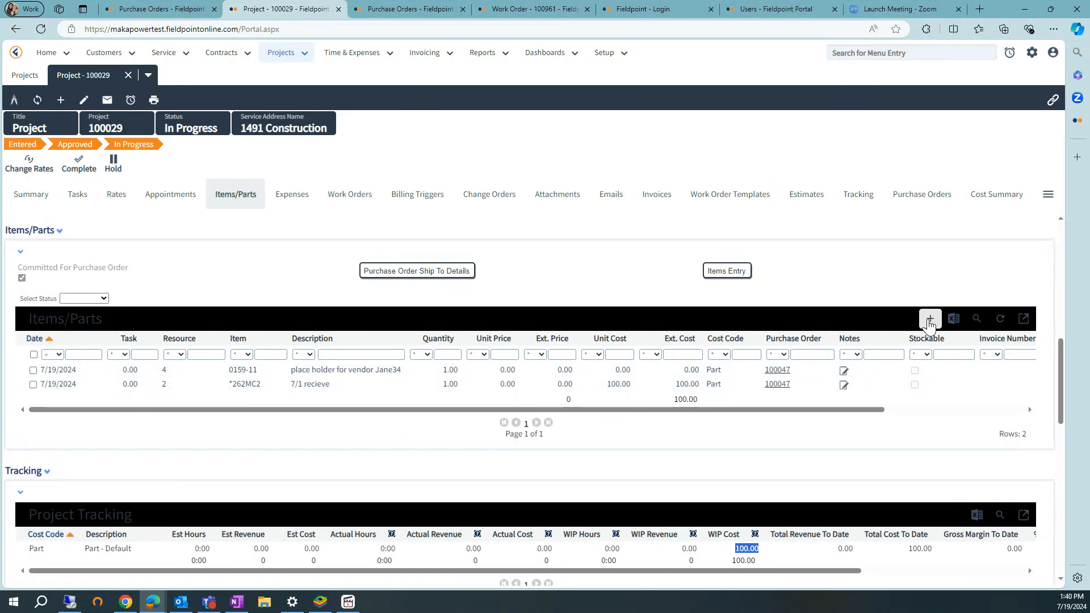
{"action": "left_click", "coordinate": [929, 319]}
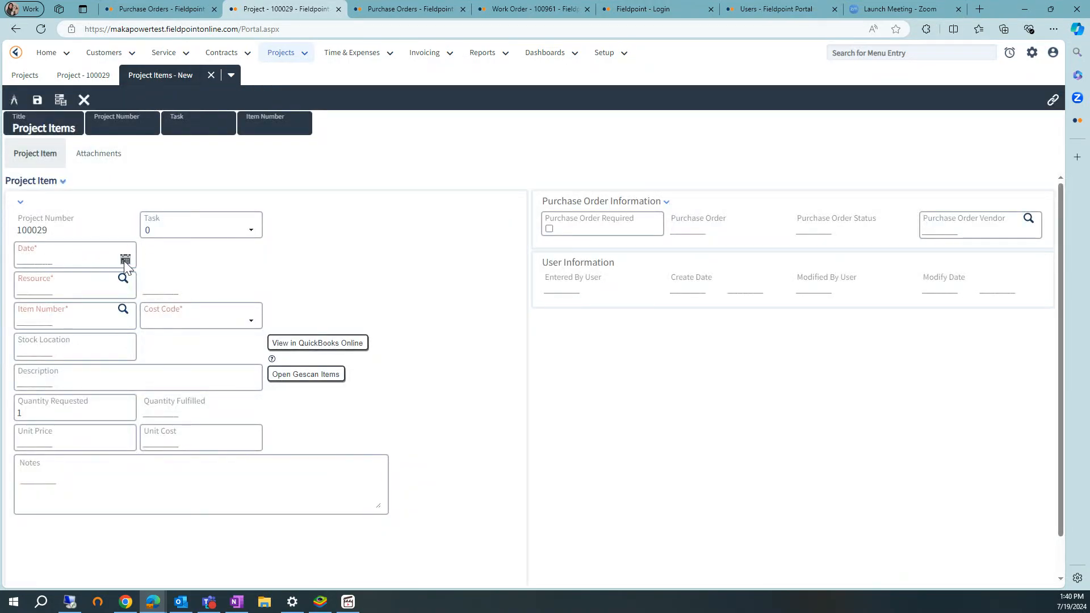
{"action": "left_click", "coordinate": [125, 259]}
{"action": "left_click", "coordinate": [214, 307]}
{"action": "left_click", "coordinate": [123, 279]}
{"action": "left_click", "coordinate": [46, 353]}
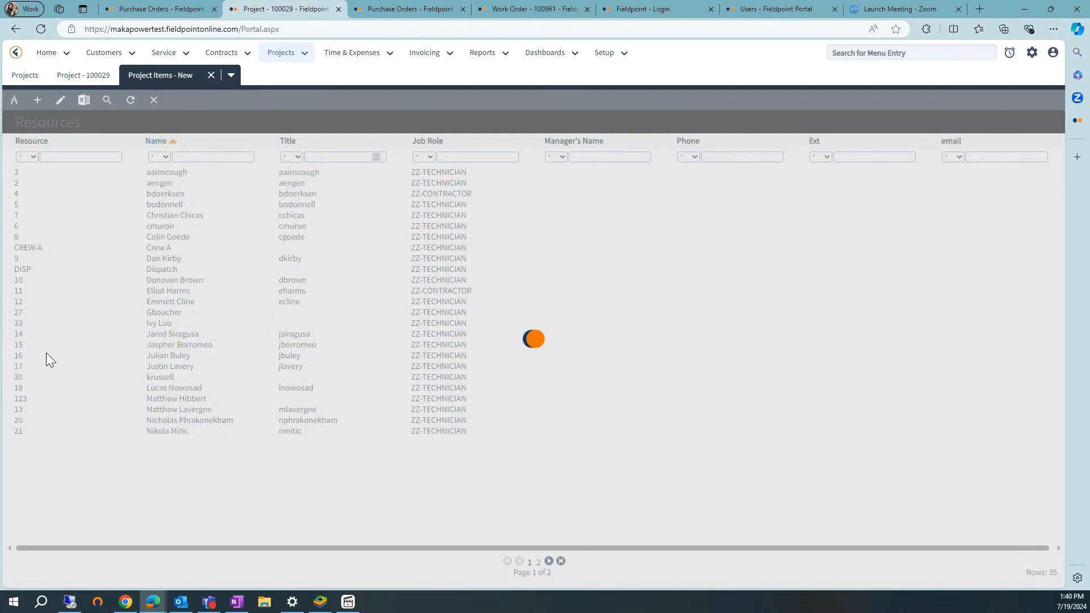
Choose item 069260 with stock location ZZ-MAIN and enter a description noting the 7/5 receipt from the existing purchase order's vendor.
{"action": "left_click", "coordinate": [123, 308]}
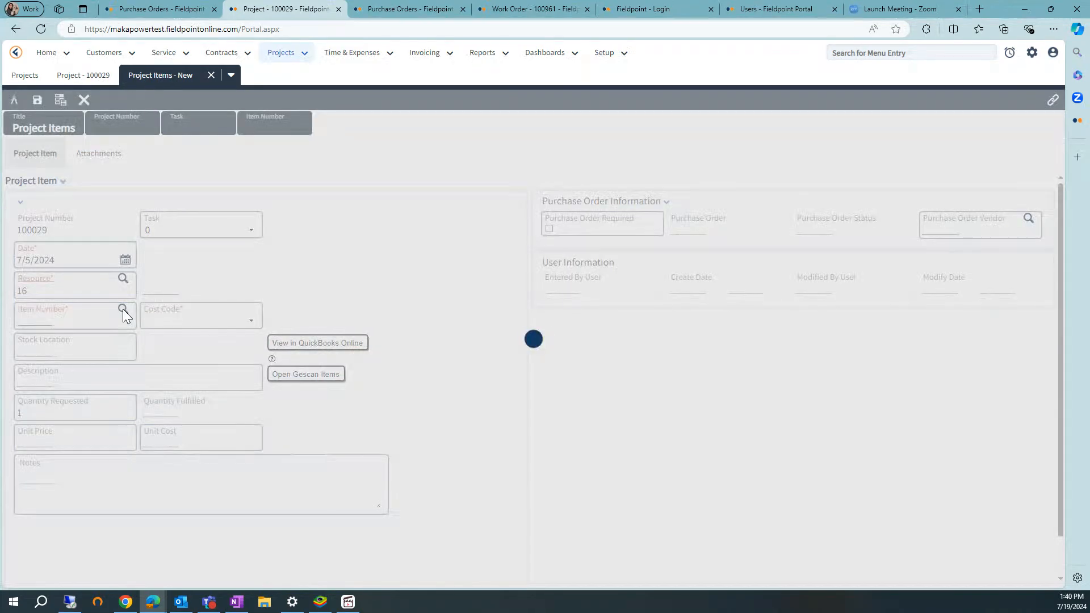
{"action": "left_click", "coordinate": [36, 448]}
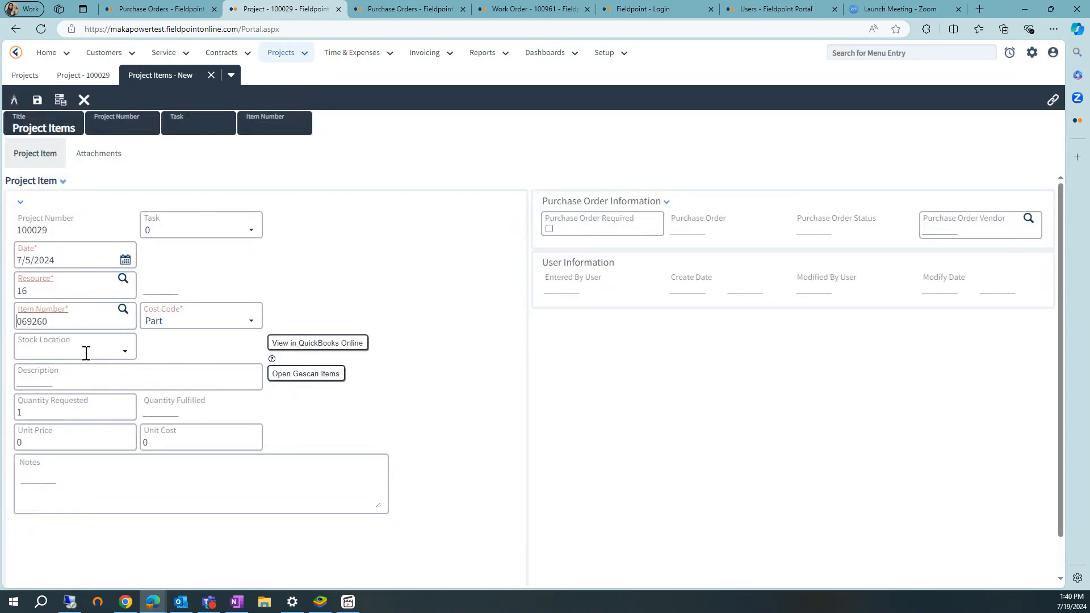
{"action": "left_click", "coordinate": [85, 353]}
{"action": "left_click", "coordinate": [50, 370]}
{"action": "left_click", "coordinate": [58, 384]}
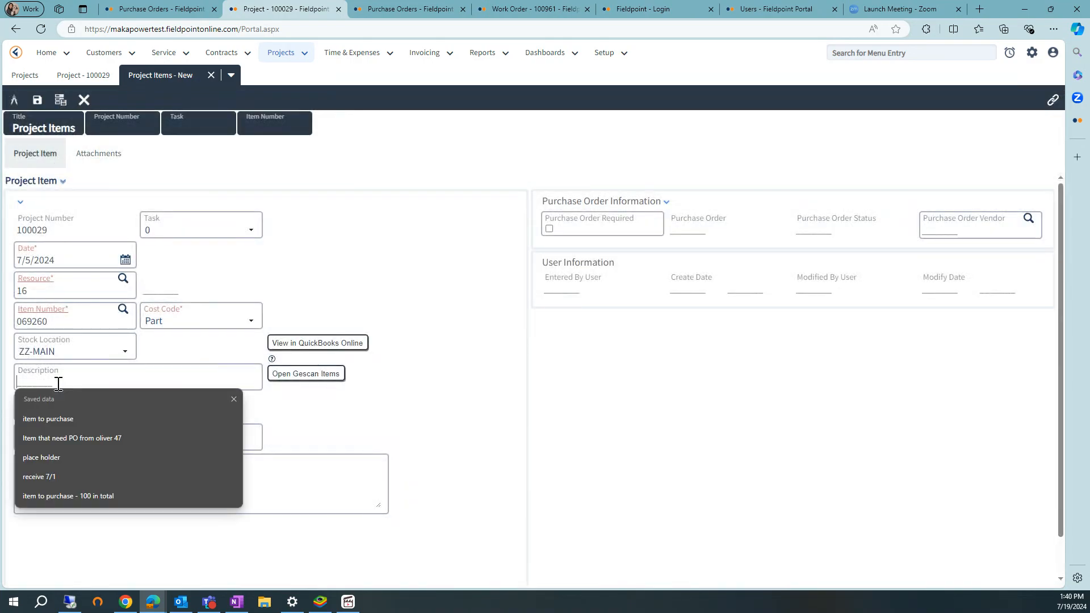
{"action": "type", "text": "7/5 receive from Jane34"}
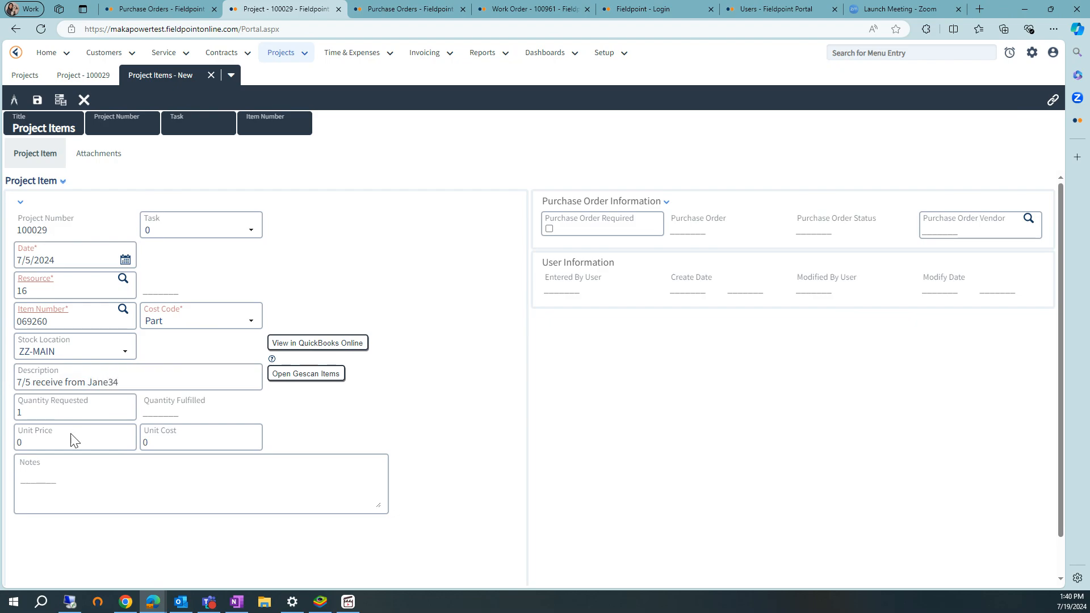
Set the new project item's unit cost to 500.
{"action": "left_click", "coordinate": [159, 442]}
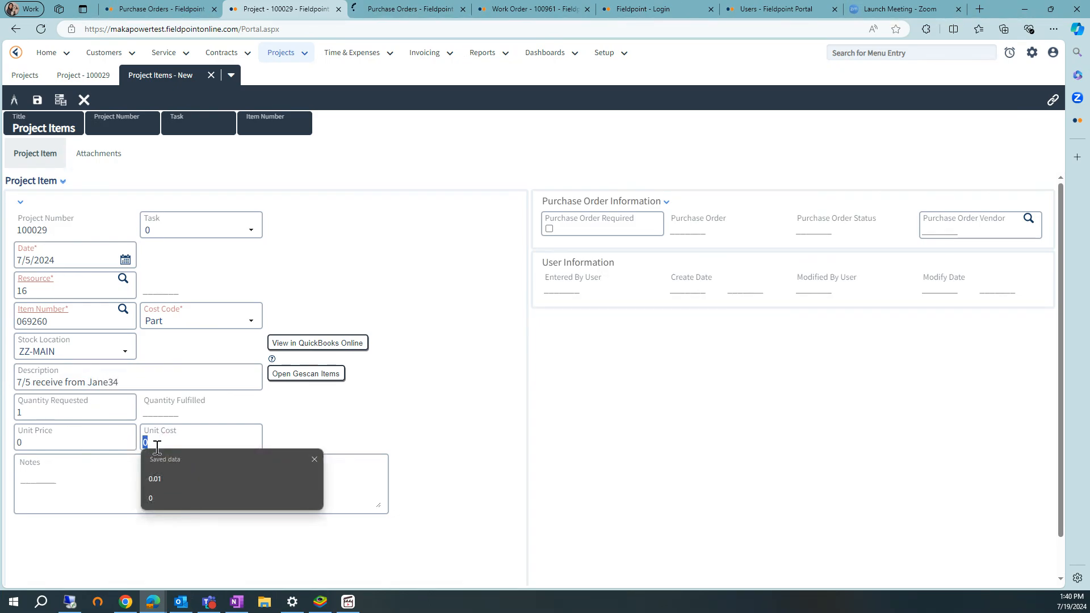
{"action": "type", "text": "500"}
{"action": "left_click", "coordinate": [414, 444]}
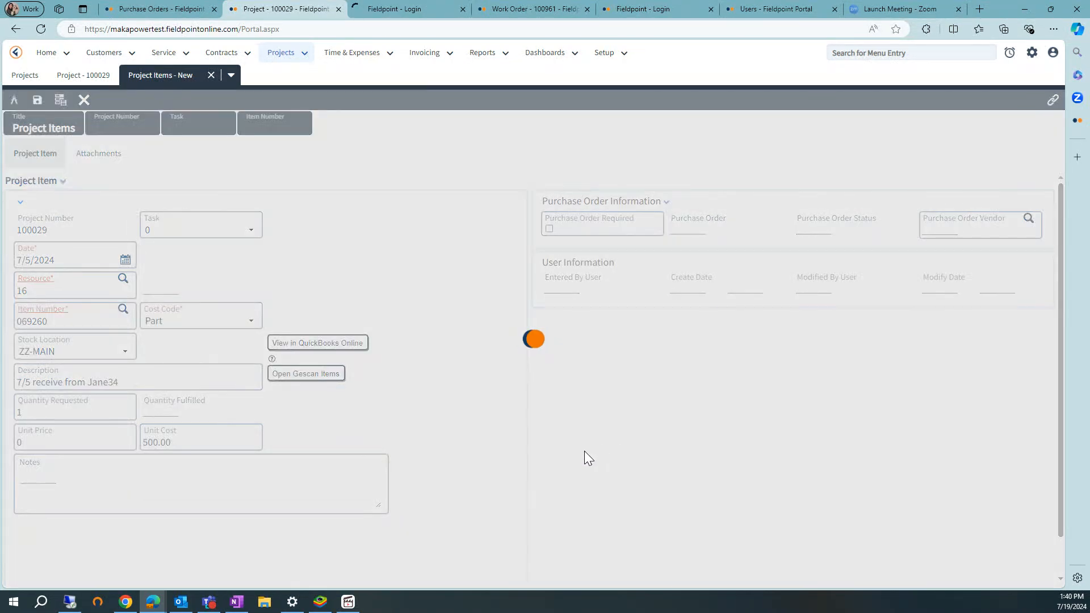
Mark the item as requiring a purchase order, assign the same vendor as the existing items, and save it.
{"action": "left_click", "coordinate": [548, 229]}
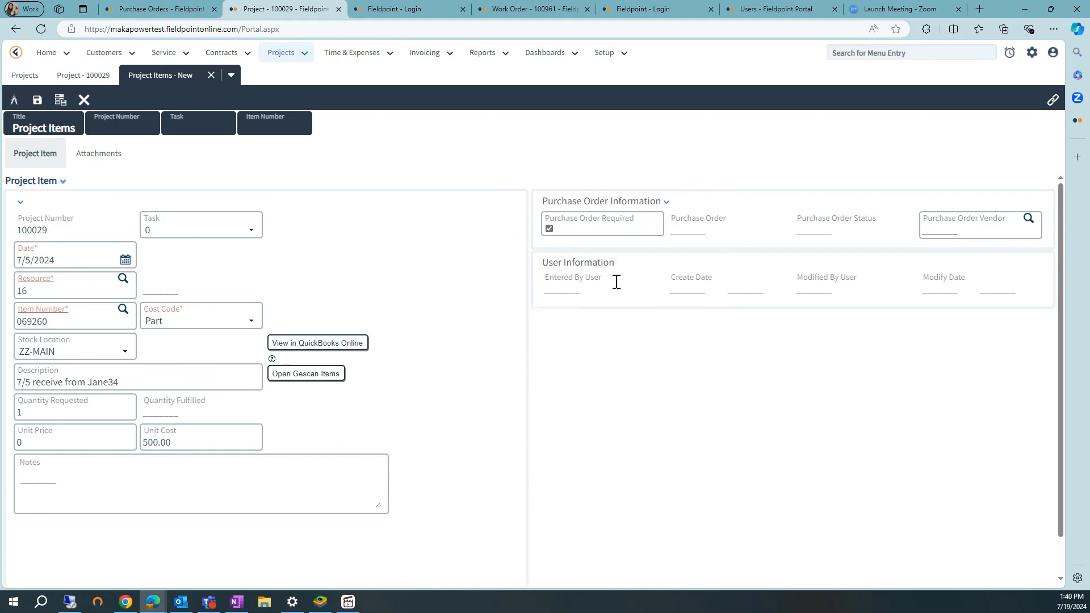
{"action": "left_click", "coordinate": [1028, 218]}
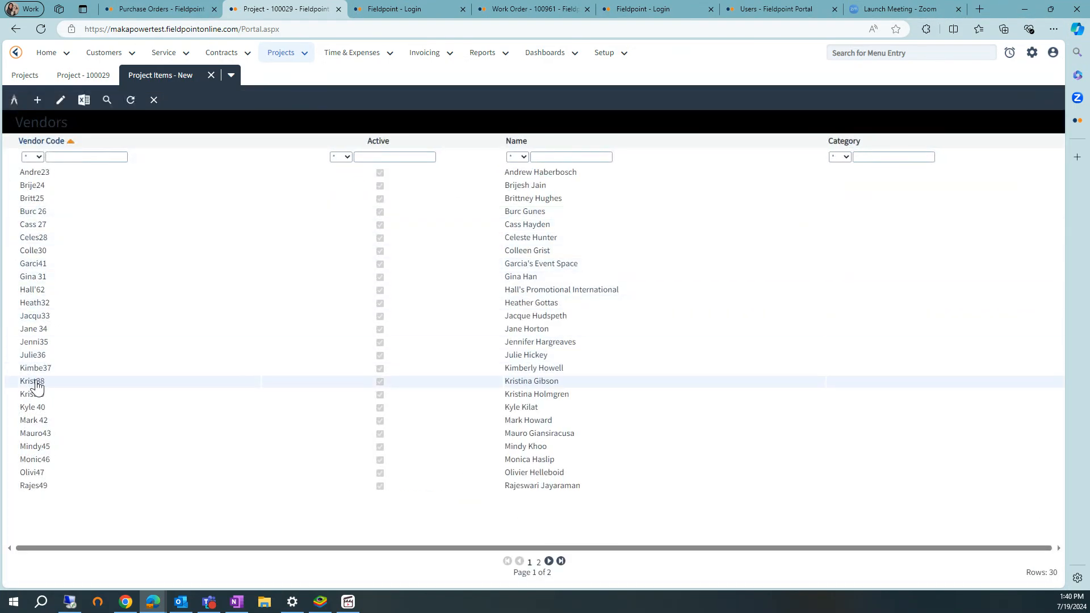
{"action": "left_click", "coordinate": [29, 329]}
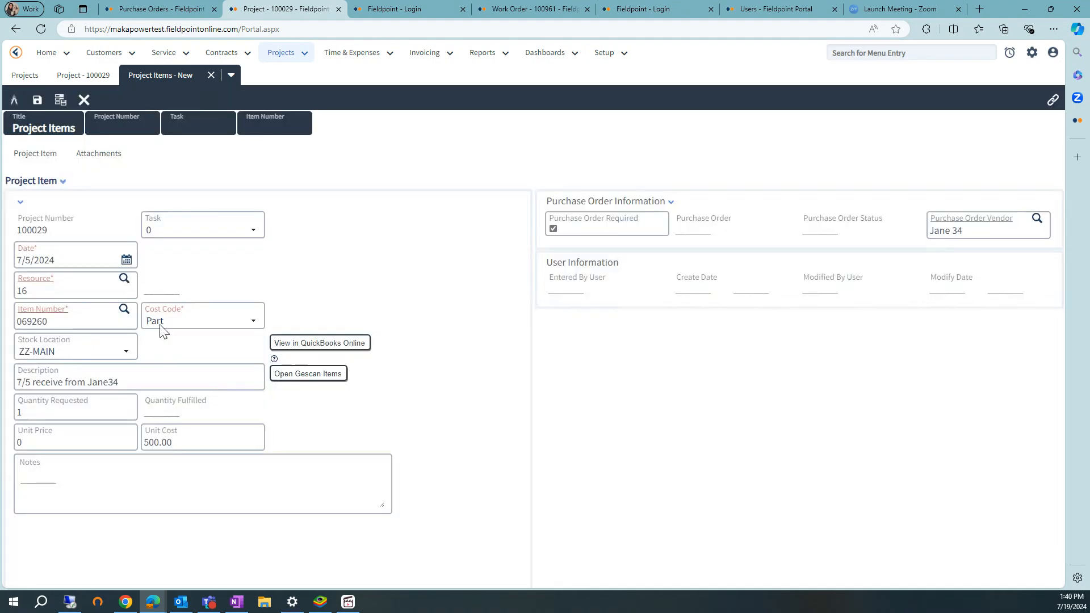
{"action": "left_click", "coordinate": [37, 100]}
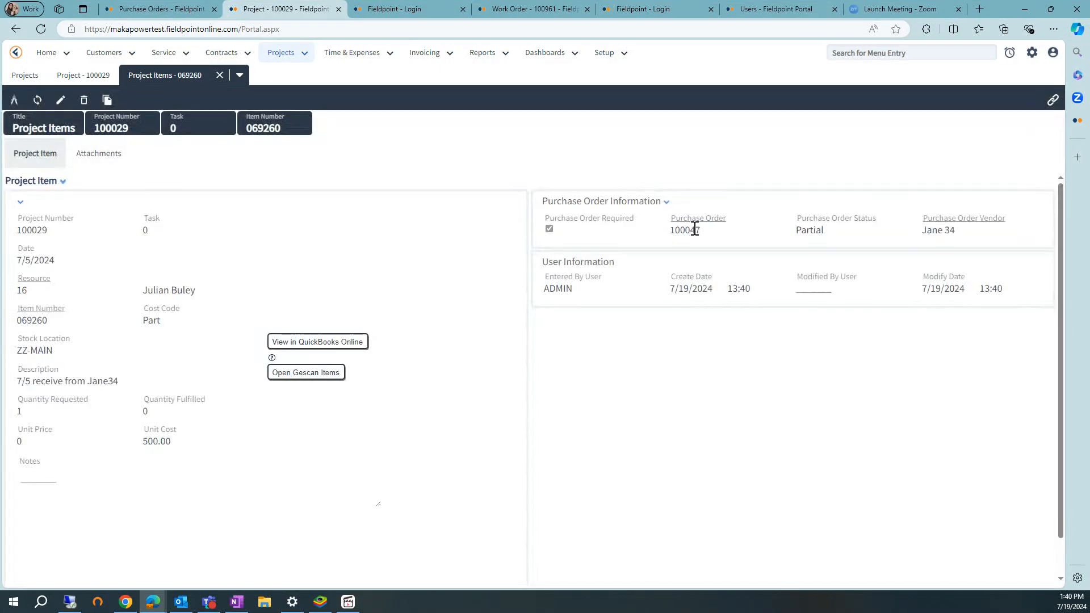
Check the purchase order assigned to item 069260, then open that order and display its lines.
{"action": "left_click_drag", "start_coordinate": [705, 231], "coordinate": [672, 238]}
{"action": "left_click", "coordinate": [748, 250]}
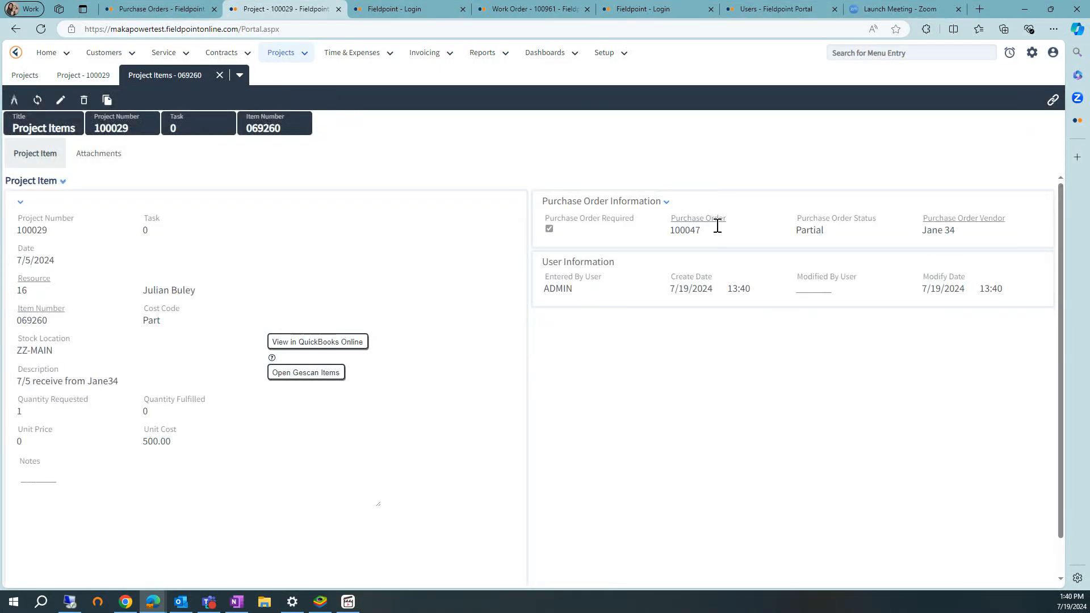
{"action": "left_click", "coordinate": [688, 219]}
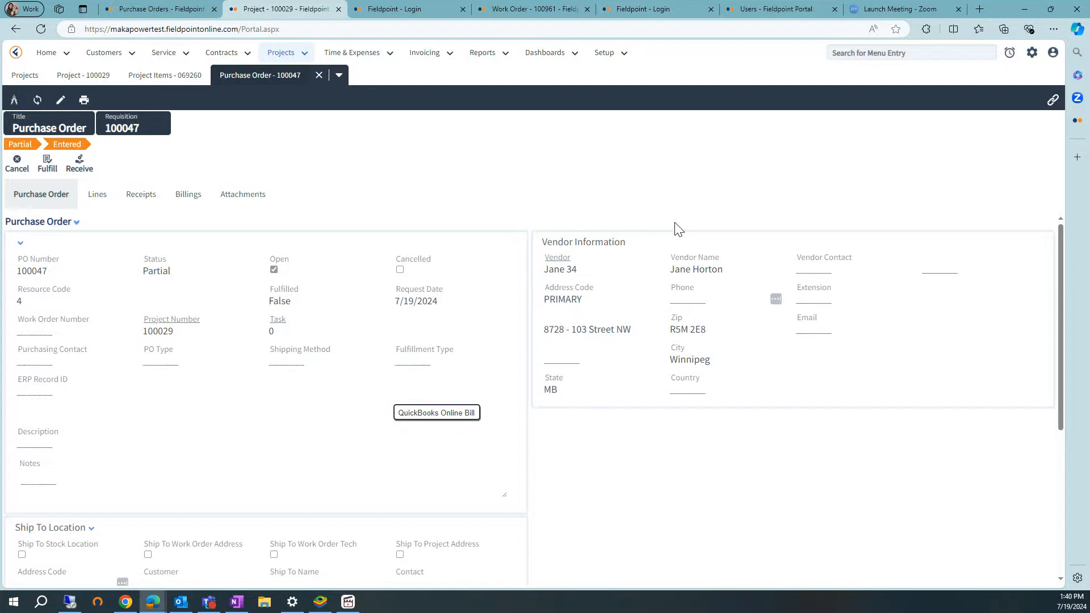
{"action": "left_click", "coordinate": [97, 195]}
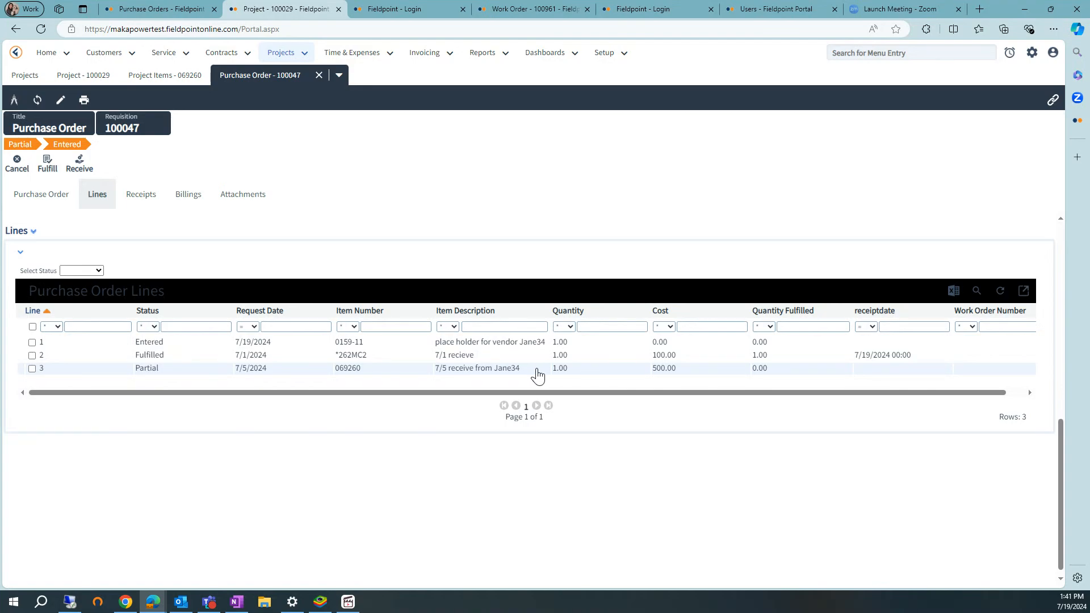
Open purchase order line 3 for item 069260, receive it and mark it fulfilled.
{"action": "double_click", "coordinate": [472, 370]}
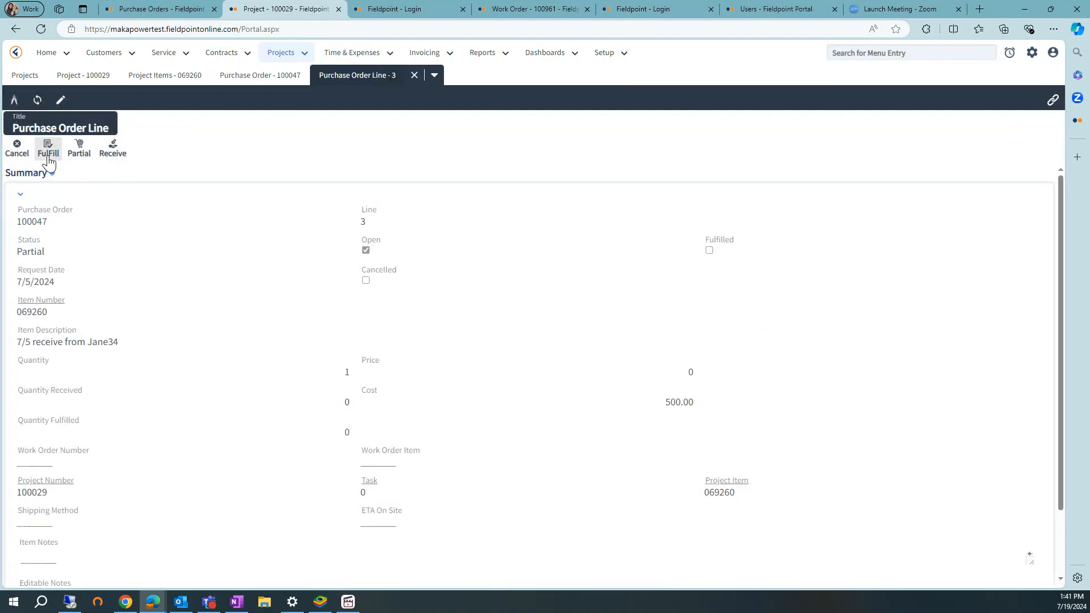
{"action": "left_click", "coordinate": [49, 153]}
{"action": "left_click", "coordinate": [526, 344]}
{"action": "left_click", "coordinate": [112, 149]}
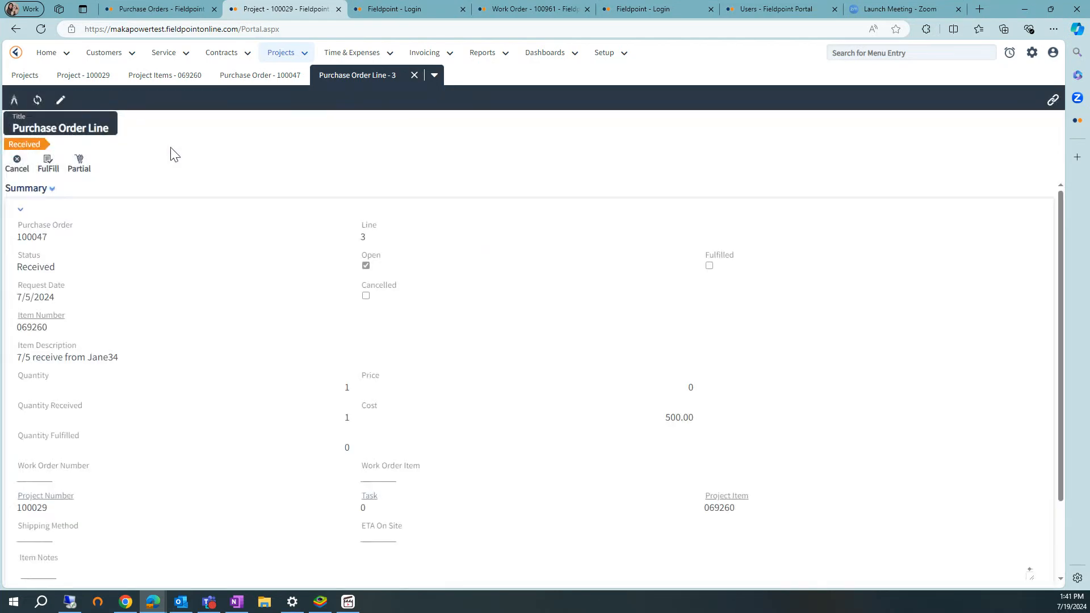
{"action": "left_click", "coordinate": [45, 164]}
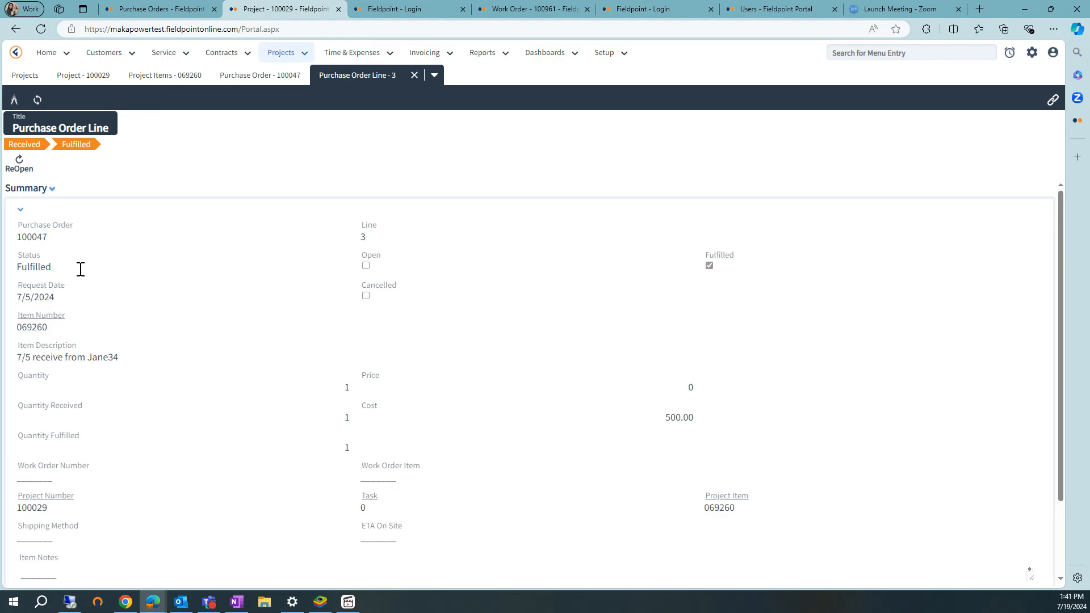
Check the cost on line 3, then close the line, the purchase order and the project item.
{"action": "scroll", "coordinate": [264, 422], "scroll_direction": "down", "scroll_amount": 1}
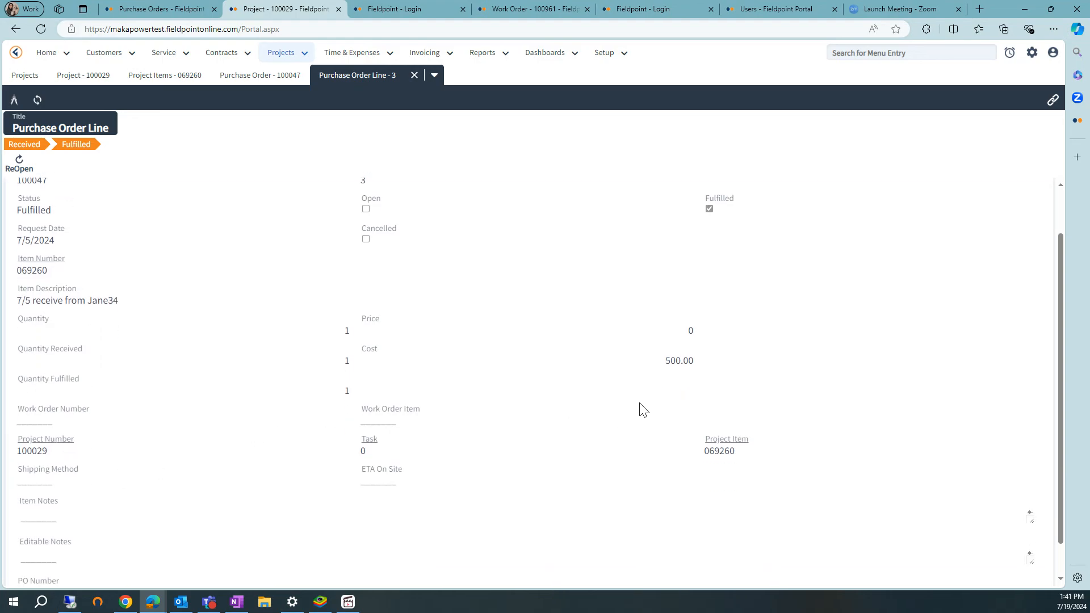
{"action": "left_click_drag", "start_coordinate": [700, 367], "coordinate": [596, 364]}
{"action": "left_click", "coordinate": [414, 75]}
{"action": "left_click", "coordinate": [318, 76]}
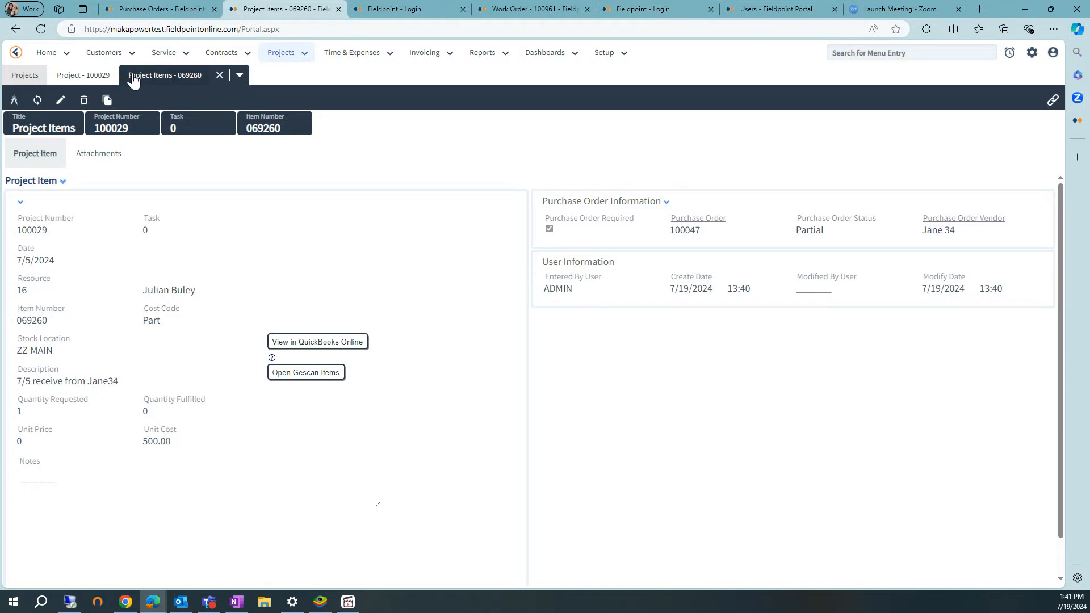
{"action": "left_click", "coordinate": [218, 78]}
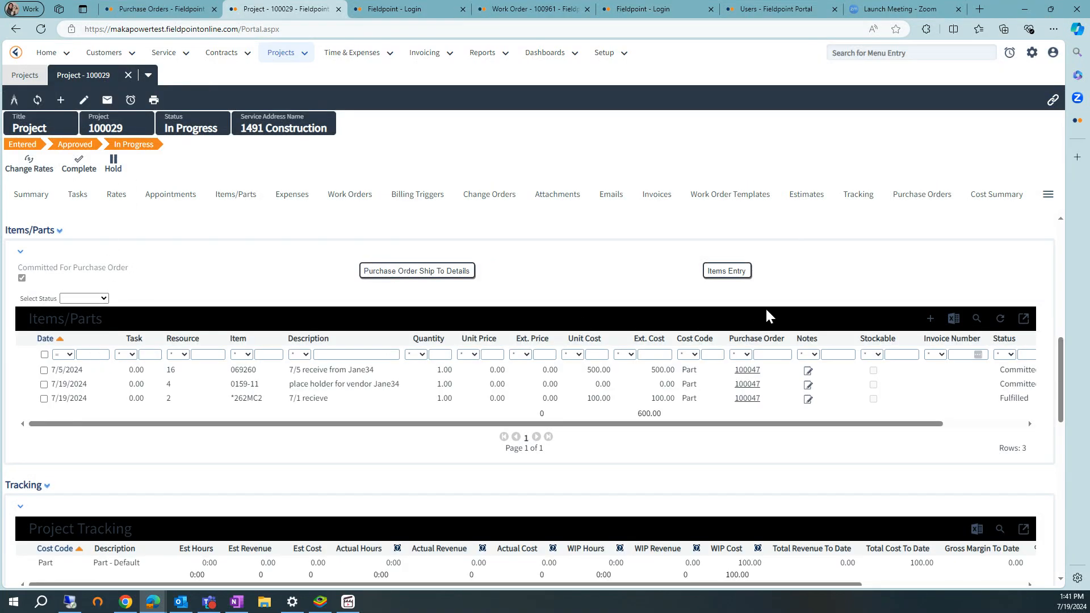
Refresh the project's items and parts list and examine its total extended cost and item statuses.
{"action": "left_click", "coordinate": [999, 318]}
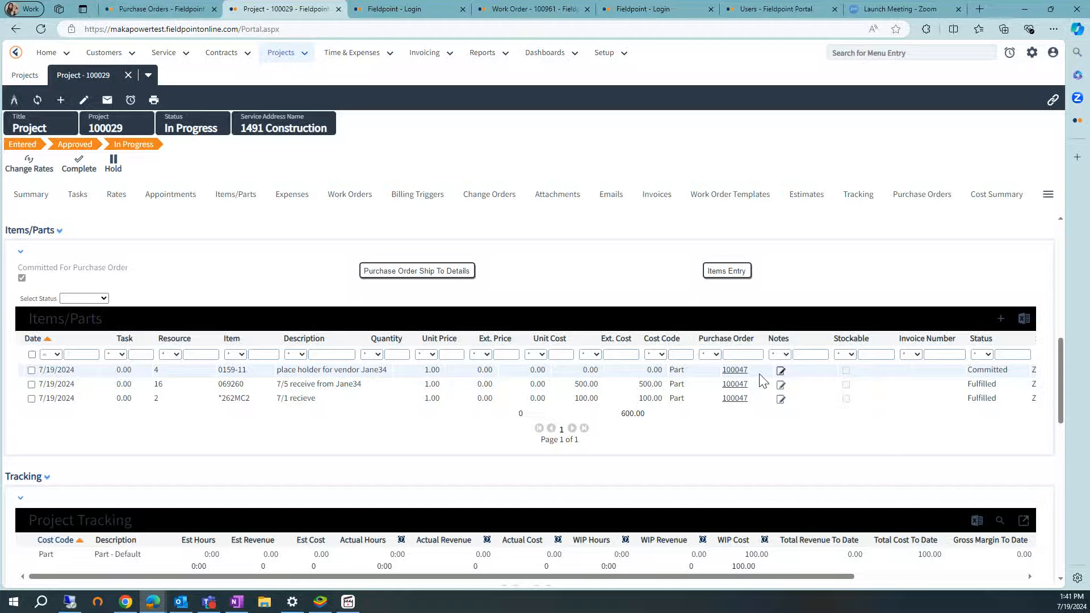
{"action": "left_click", "coordinate": [235, 194]}
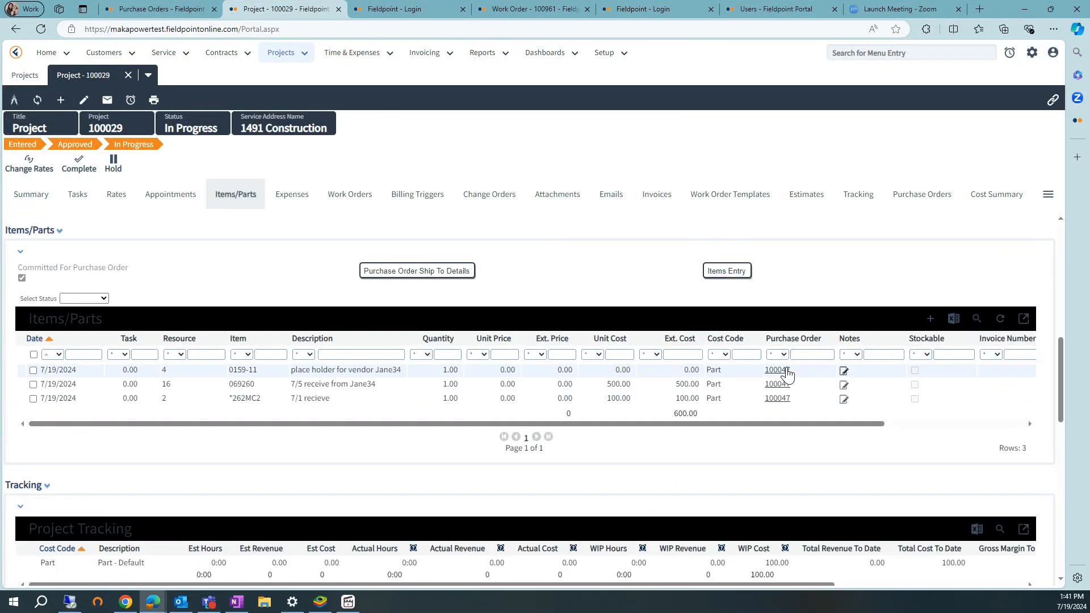
{"action": "double_click", "coordinate": [679, 413]}
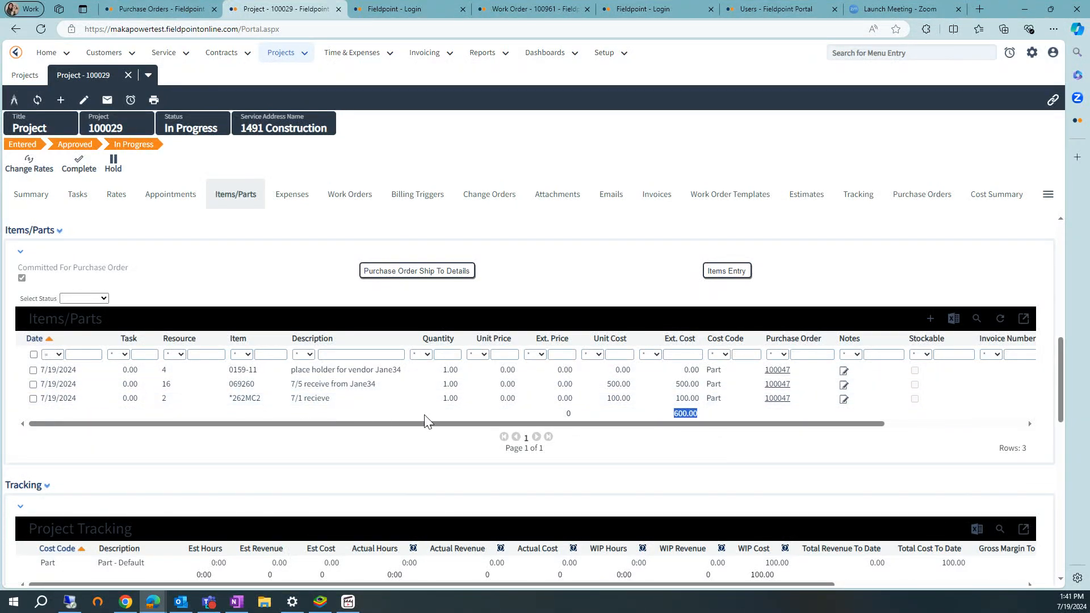
{"action": "left_click_drag", "start_coordinate": [565, 425], "coordinate": [717, 425]}
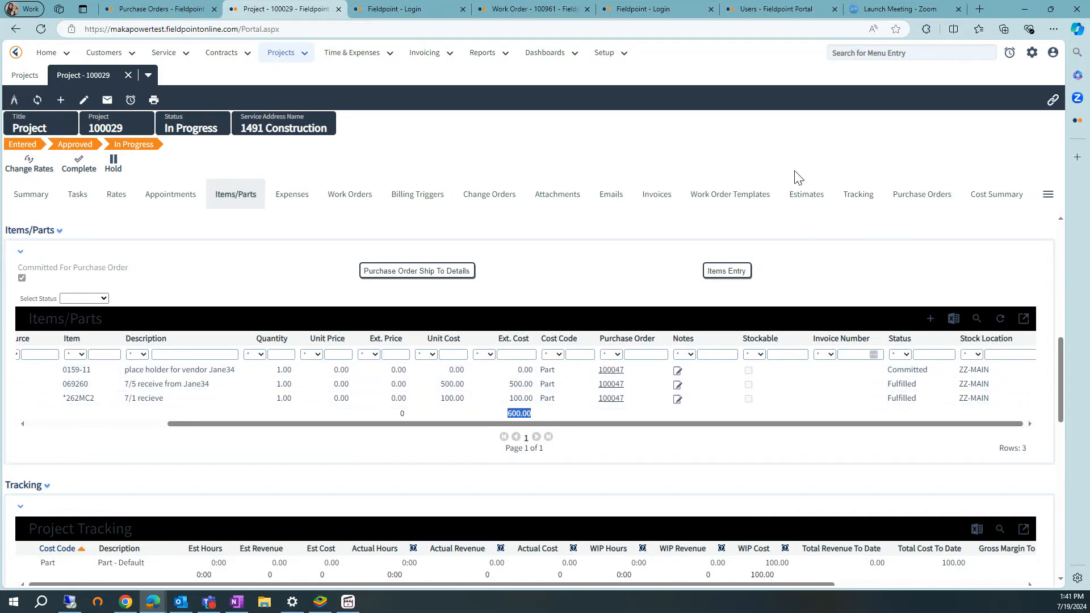
Refresh the project and examine the updated WIP cost in its project tracking.
{"action": "left_click", "coordinate": [855, 199]}
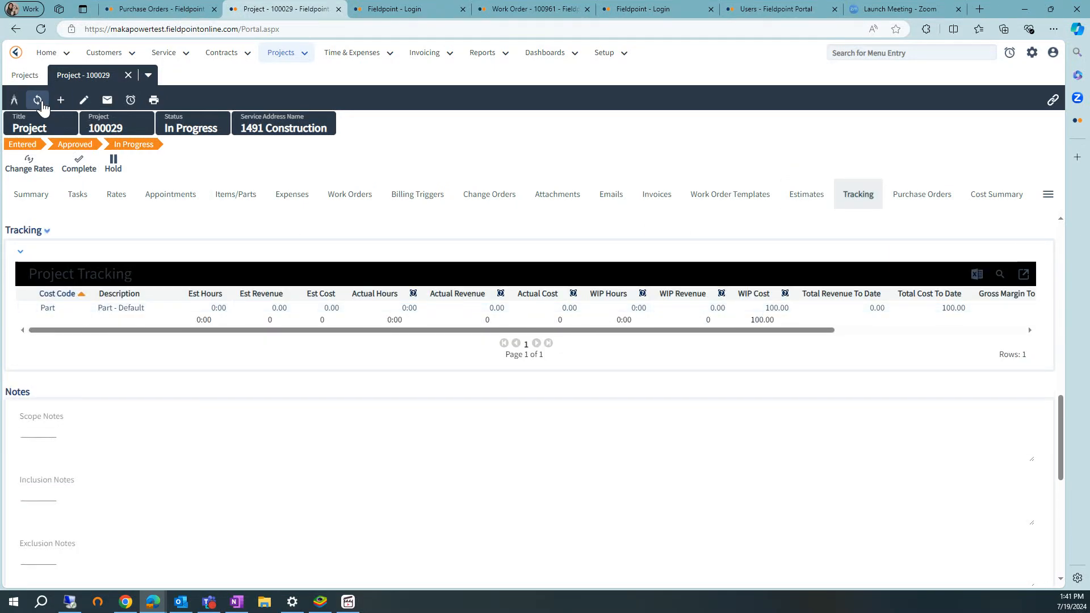
{"action": "left_click", "coordinate": [39, 103]}
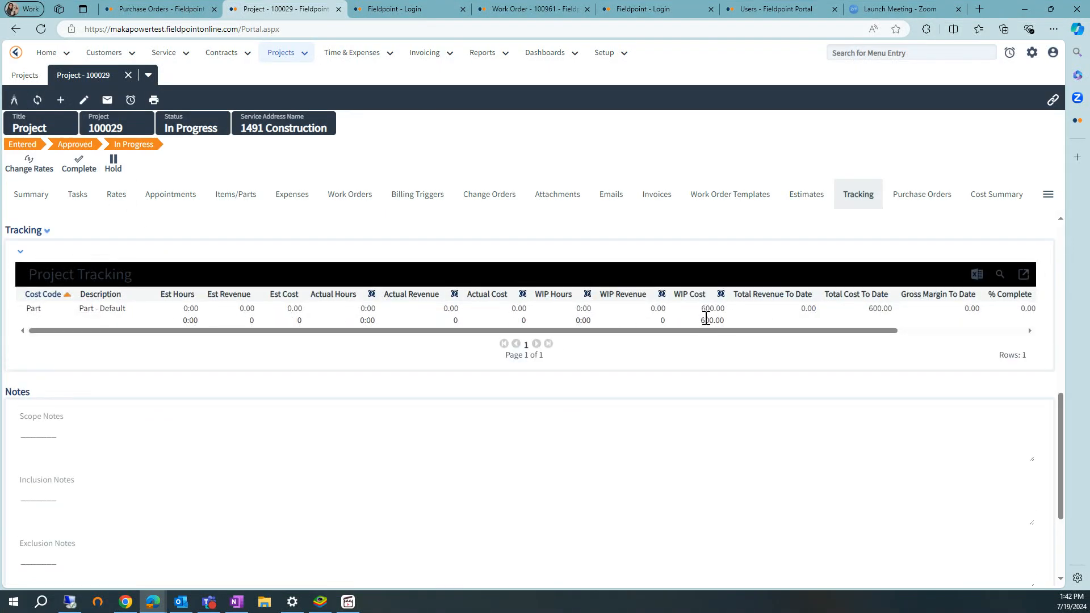
{"action": "left_click_drag", "start_coordinate": [739, 310], "coordinate": [712, 312]}
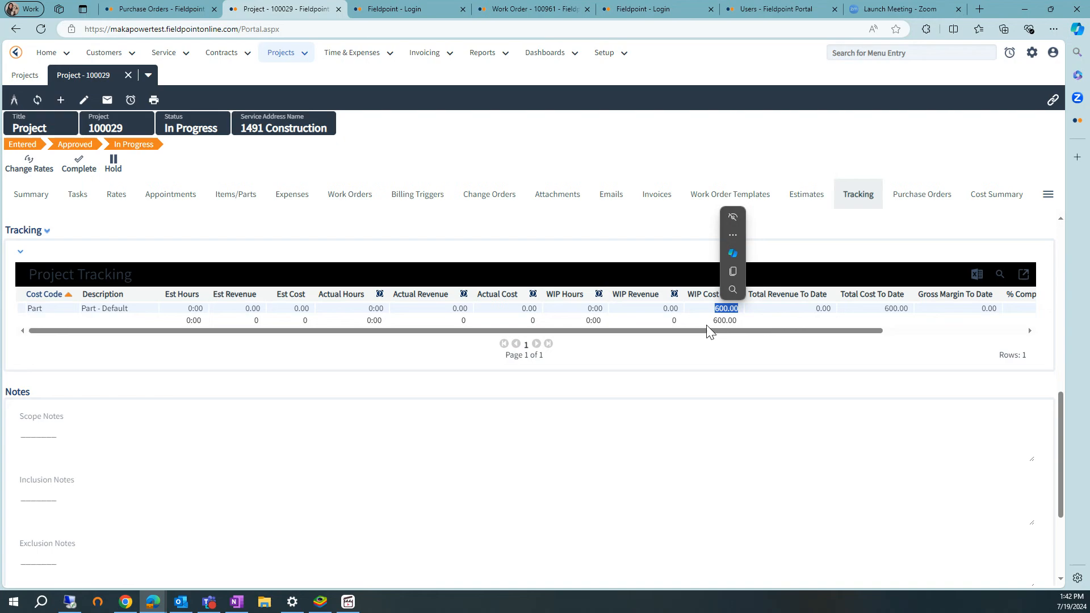
Start a new item in the project's items and parts, dated 7/10/2024, with resource 3 and item number 075-588.
{"action": "left_click", "coordinate": [235, 195]}
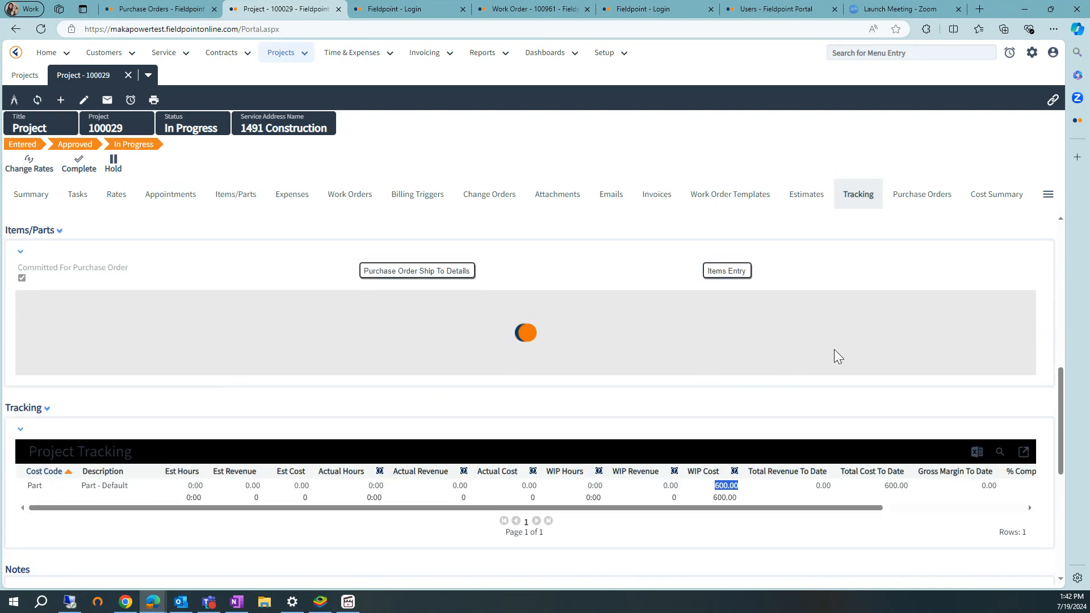
{"action": "left_click", "coordinate": [236, 196]}
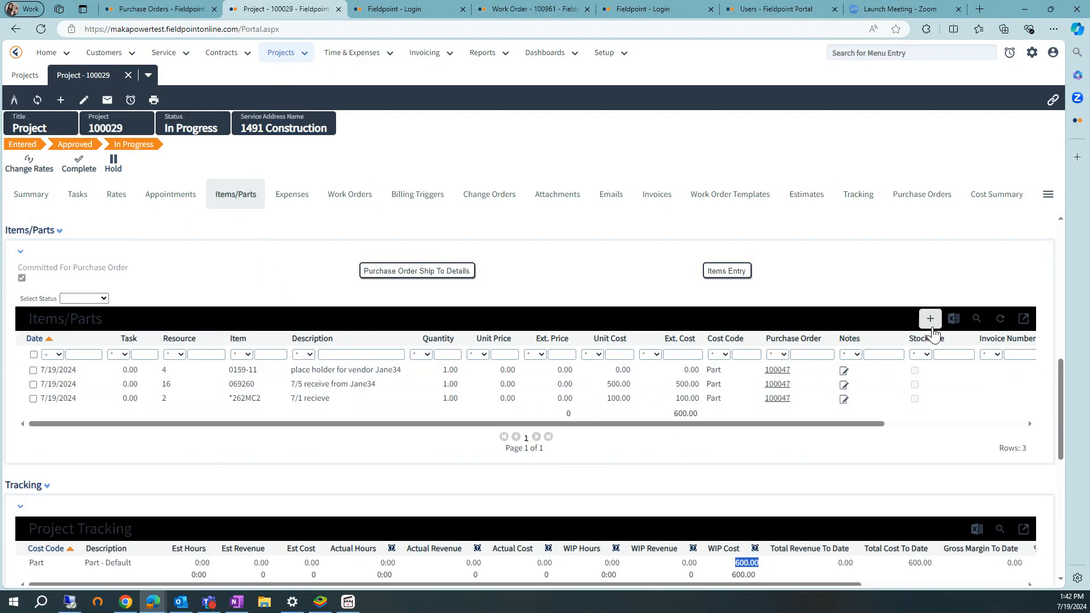
{"action": "left_click", "coordinate": [931, 320]}
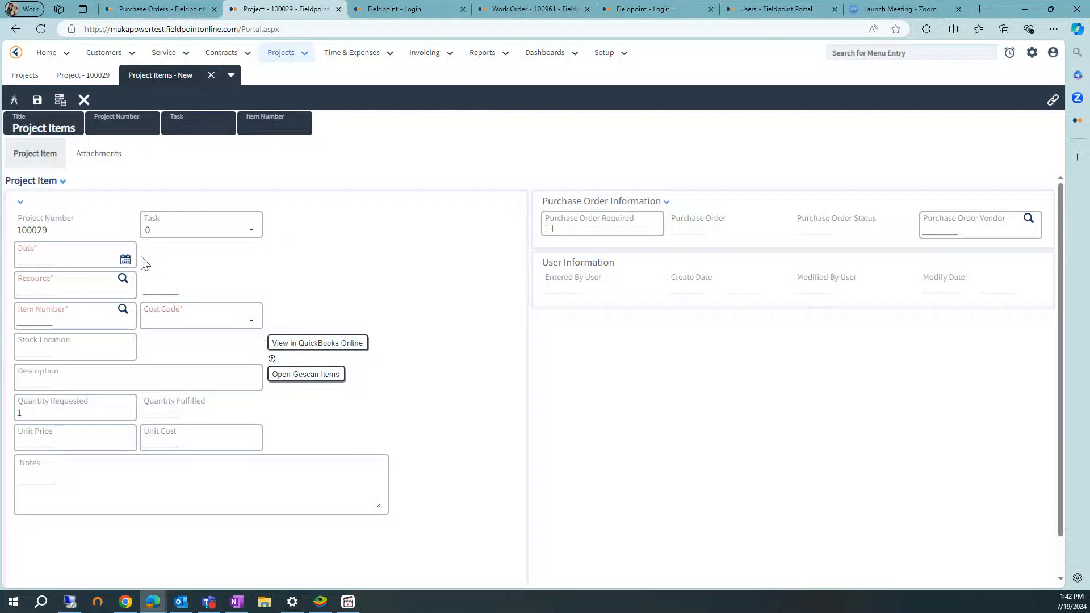
{"action": "left_click", "coordinate": [125, 260]}
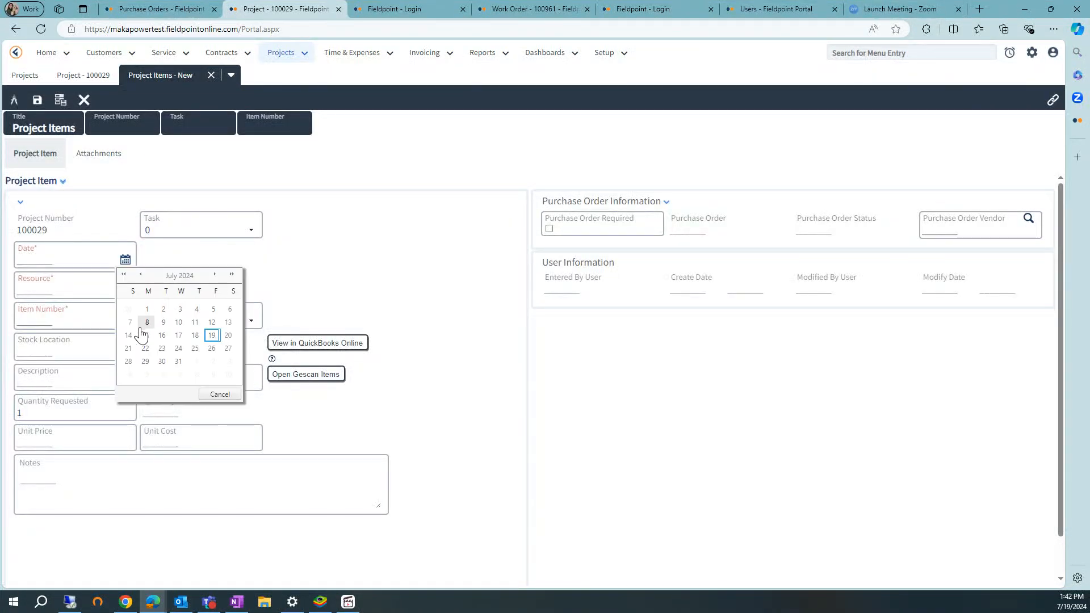
{"action": "left_click", "coordinate": [175, 324]}
{"action": "left_click", "coordinate": [39, 289]}
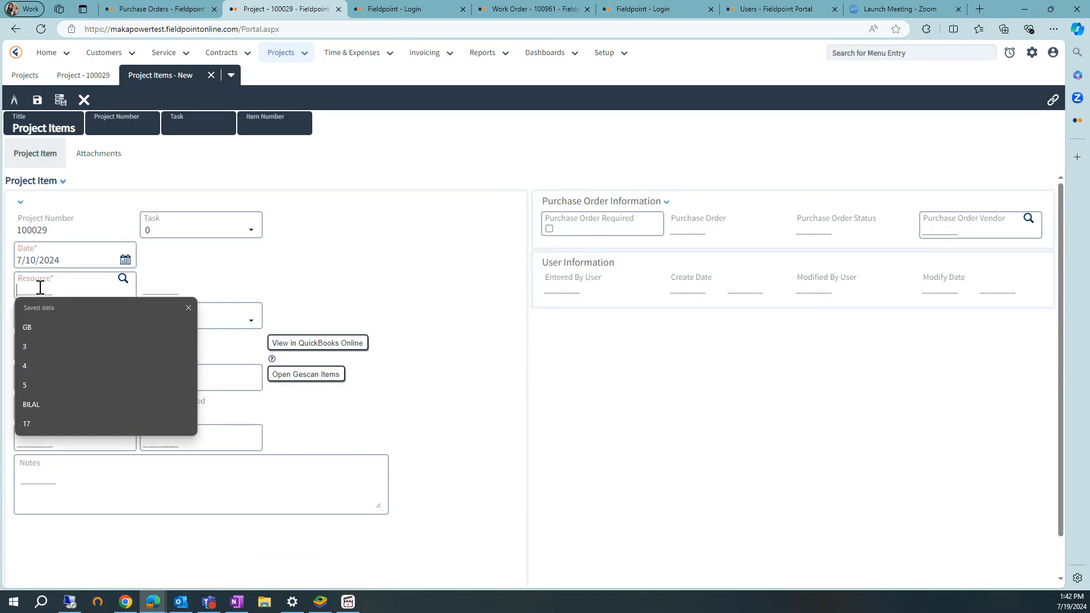
{"action": "left_click", "coordinate": [73, 352]}
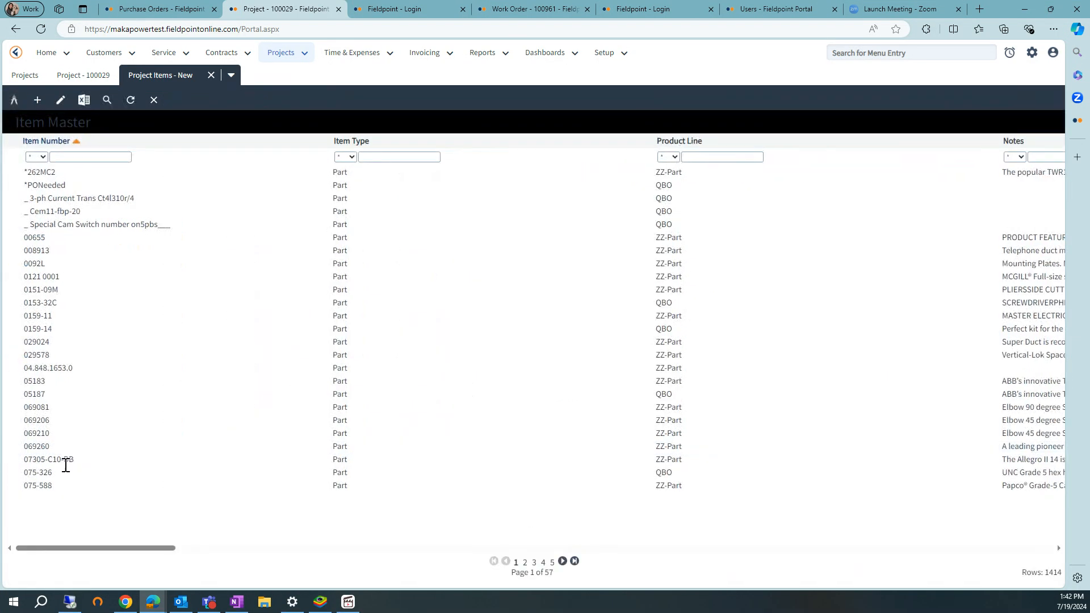
{"action": "left_click", "coordinate": [45, 487]}
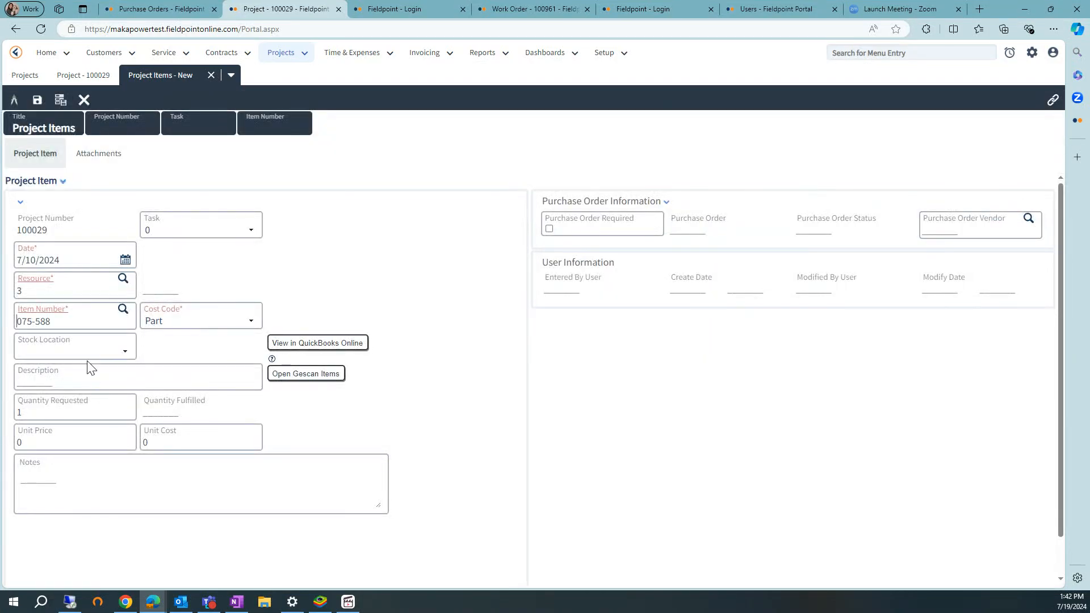
Set the new item's stock location to ZZ-MAIN, its description to "7/10 receive not yet" and its unit cost to 888.
{"action": "left_click", "coordinate": [91, 349]}
{"action": "left_click", "coordinate": [77, 371]}
{"action": "left_click", "coordinate": [105, 382]}
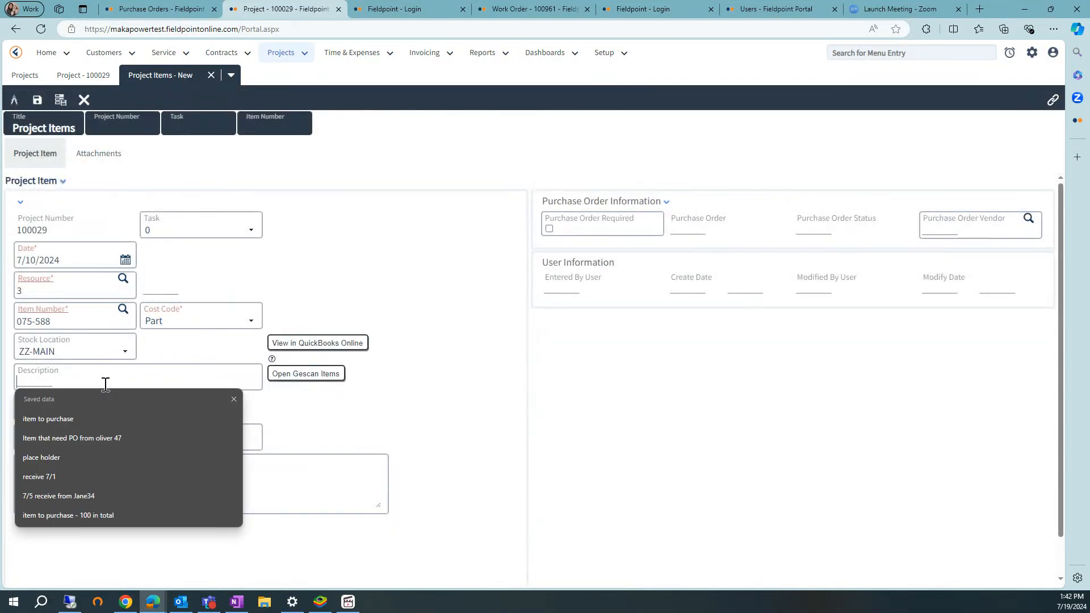
{"action": "type", "text": "7"}
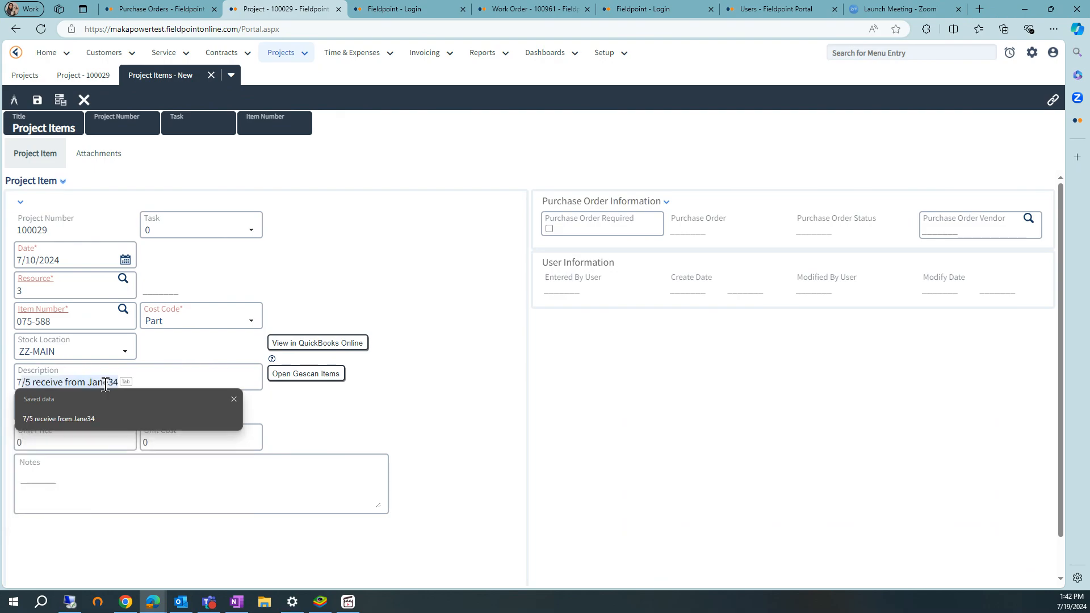
{"action": "type", "text": "/10 receive not yet"}
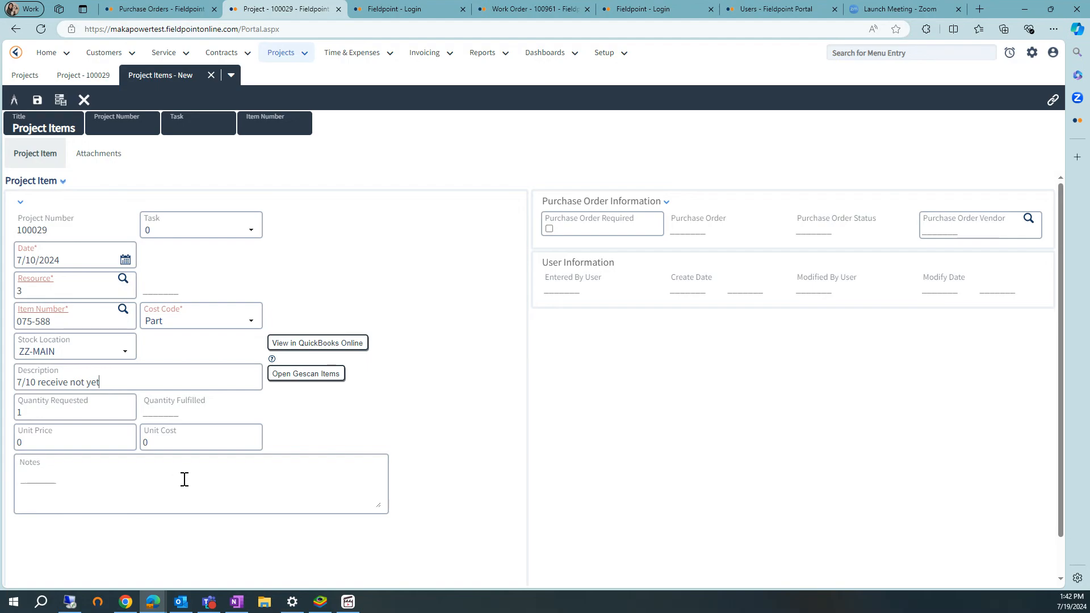
{"action": "left_click", "coordinate": [155, 447]}
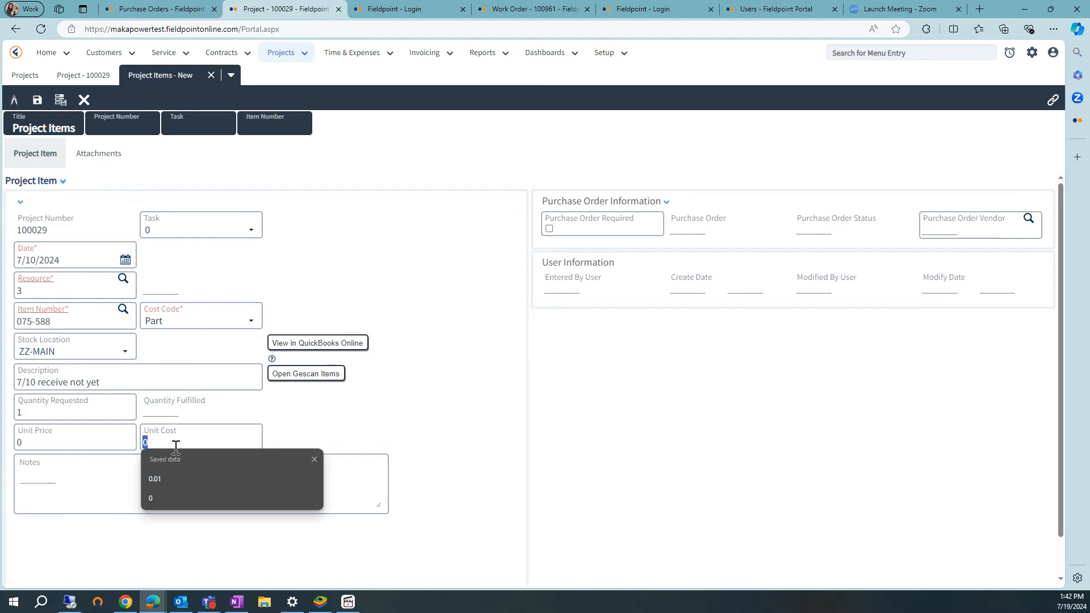
{"action": "type", "text": "888"}
{"action": "left_click", "coordinate": [489, 452]}
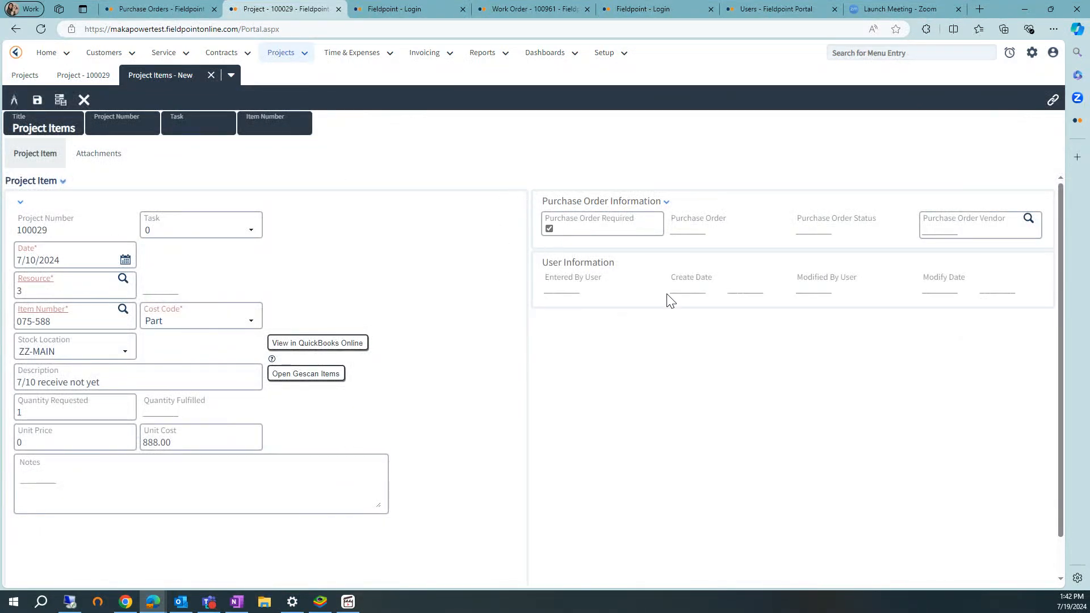
Require a purchase order from the same vendor as the placeholder line, then save and close the project item.
{"action": "left_click", "coordinate": [1029, 221]}
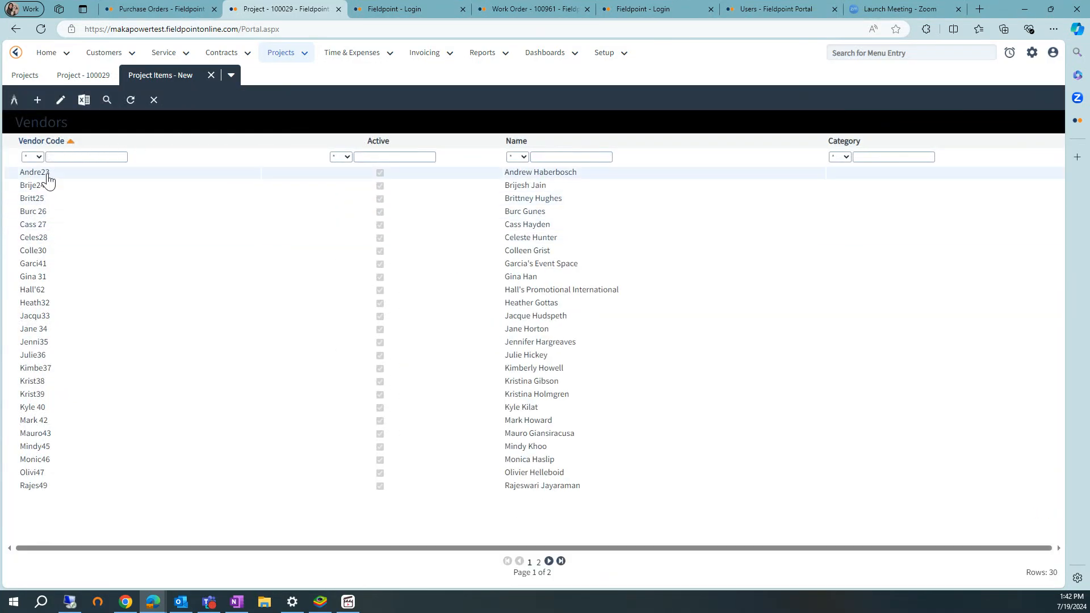
{"action": "left_click", "coordinate": [33, 331]}
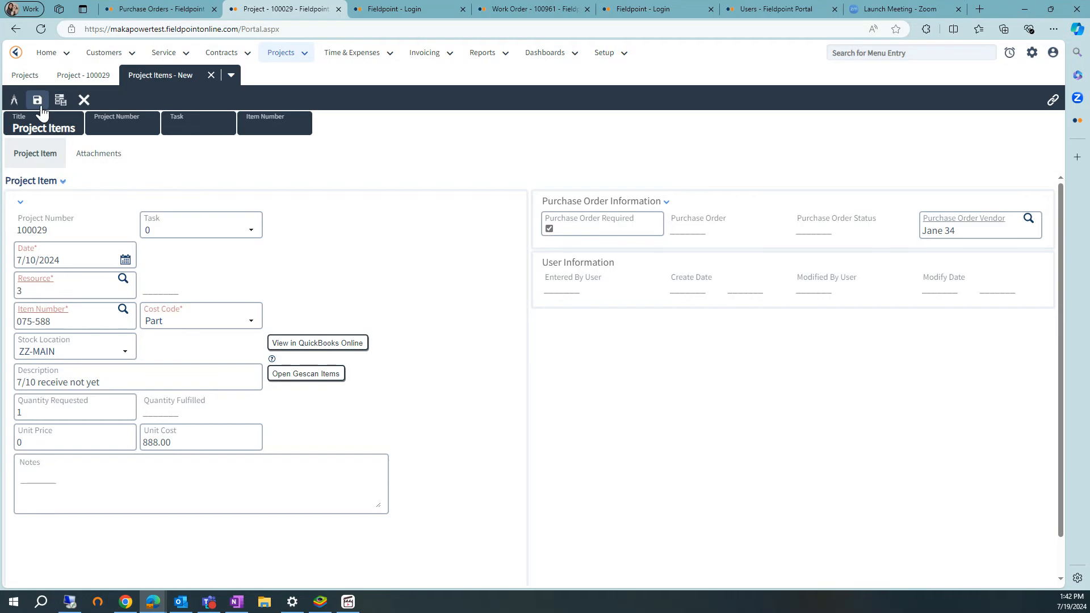
{"action": "left_click", "coordinate": [38, 103]}
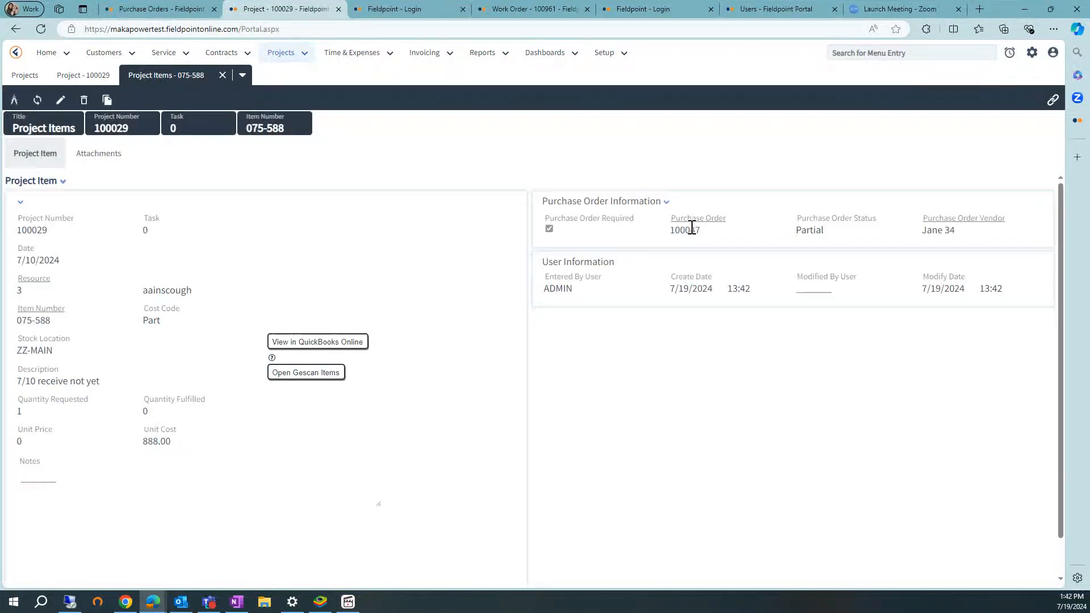
{"action": "double_click", "coordinate": [690, 229]}
{"action": "left_click", "coordinate": [221, 75]}
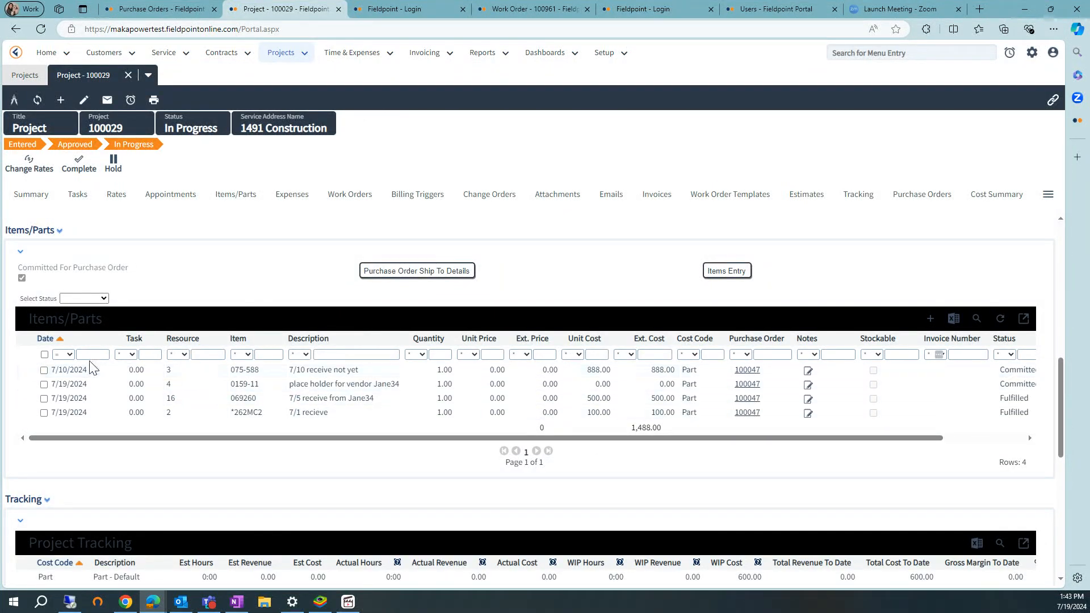
Check the status of item 075-588 in the items list, then refresh the project and examine its tracked WIP cost.
{"action": "left_click", "coordinate": [43, 369]}
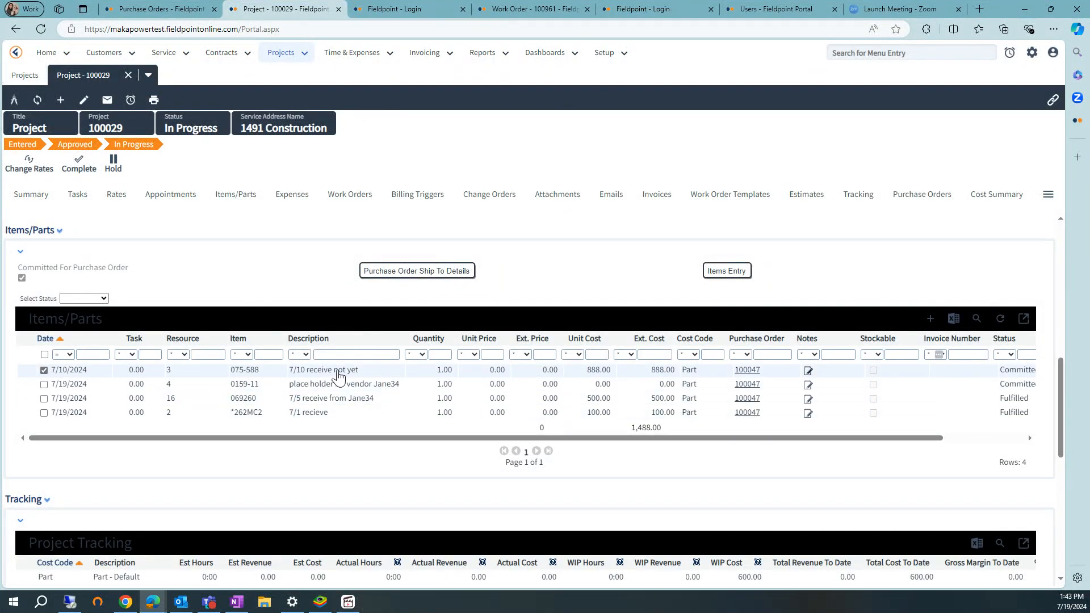
{"action": "left_click_drag", "start_coordinate": [454, 437], "coordinate": [593, 437]}
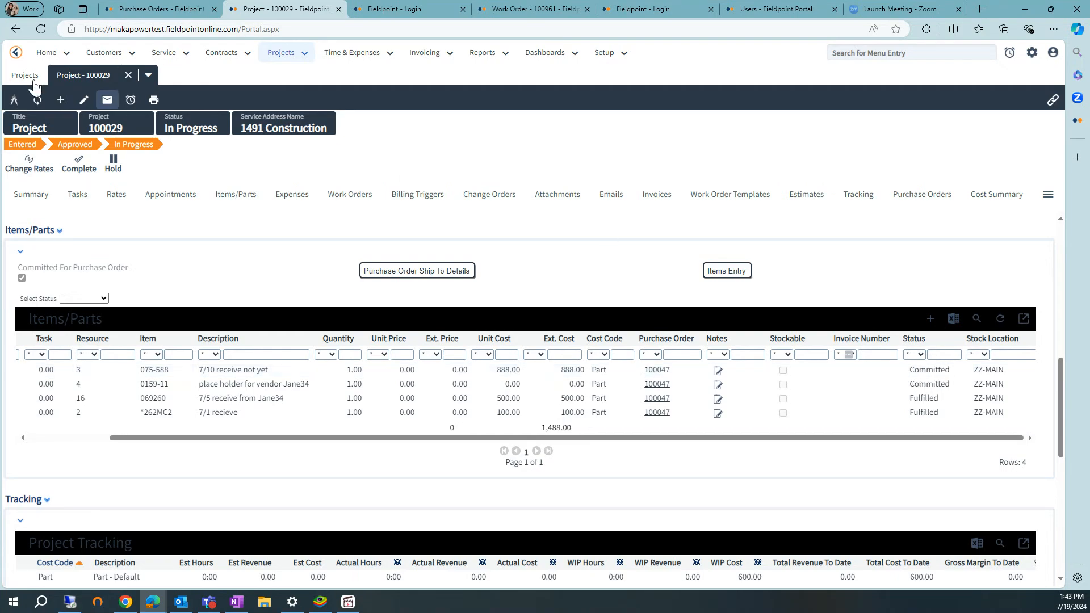
{"action": "left_click", "coordinate": [37, 100]}
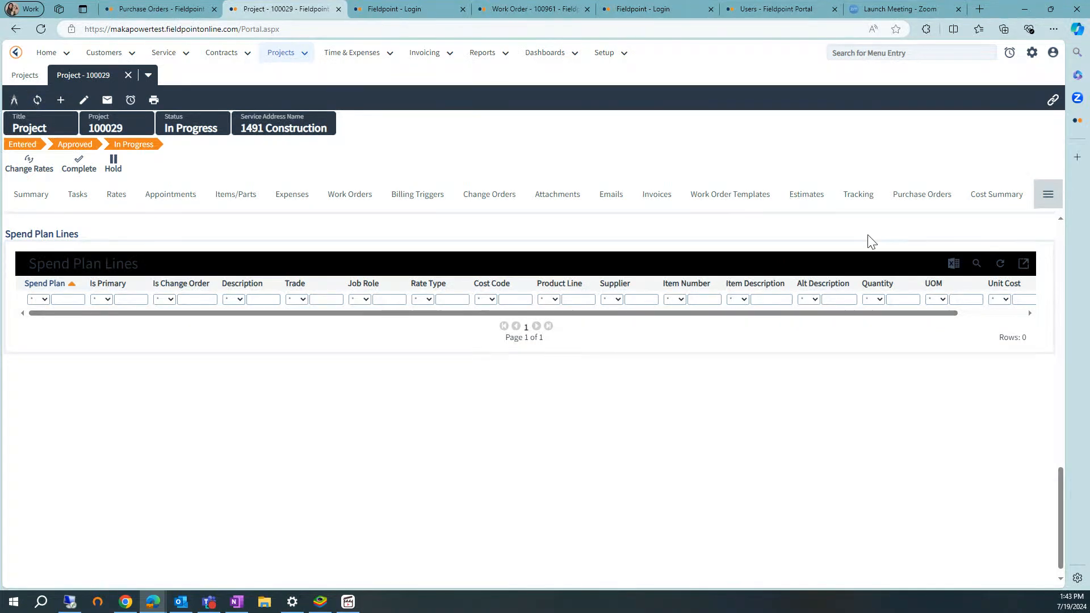
{"action": "left_click", "coordinate": [867, 199]}
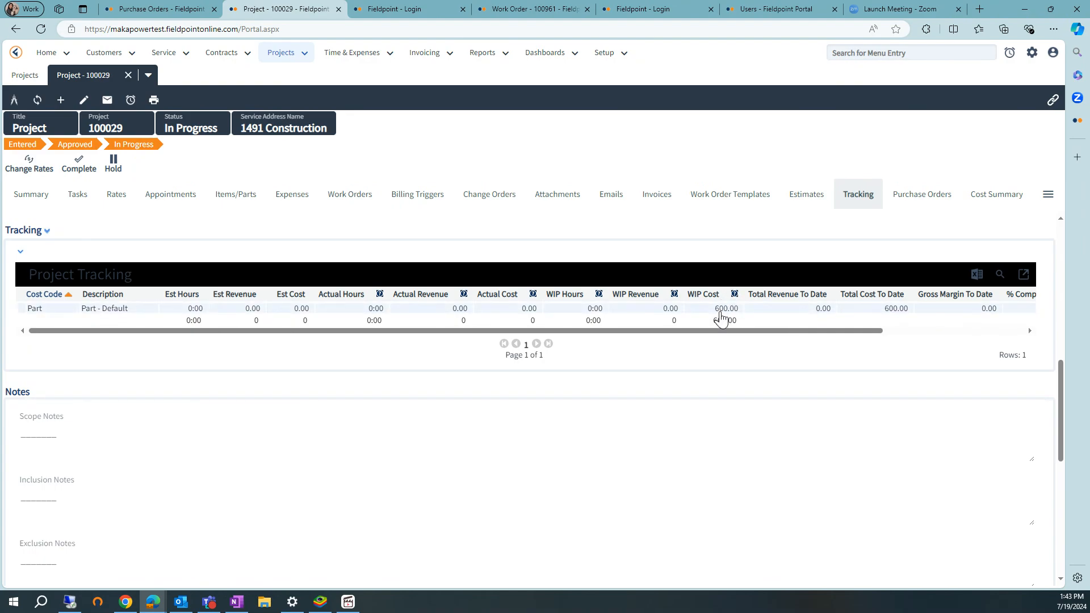
Open the purchase order linked to project item 075-588 and open its line 4.
{"action": "left_click", "coordinate": [227, 199]}
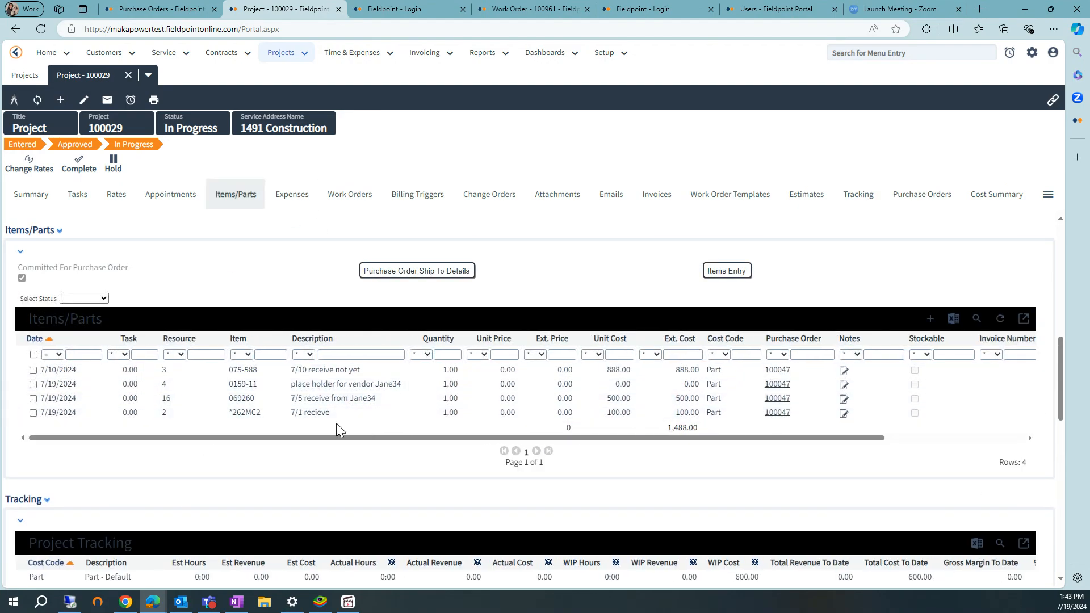
{"action": "left_click", "coordinate": [775, 370]}
{"action": "left_click", "coordinate": [97, 194]}
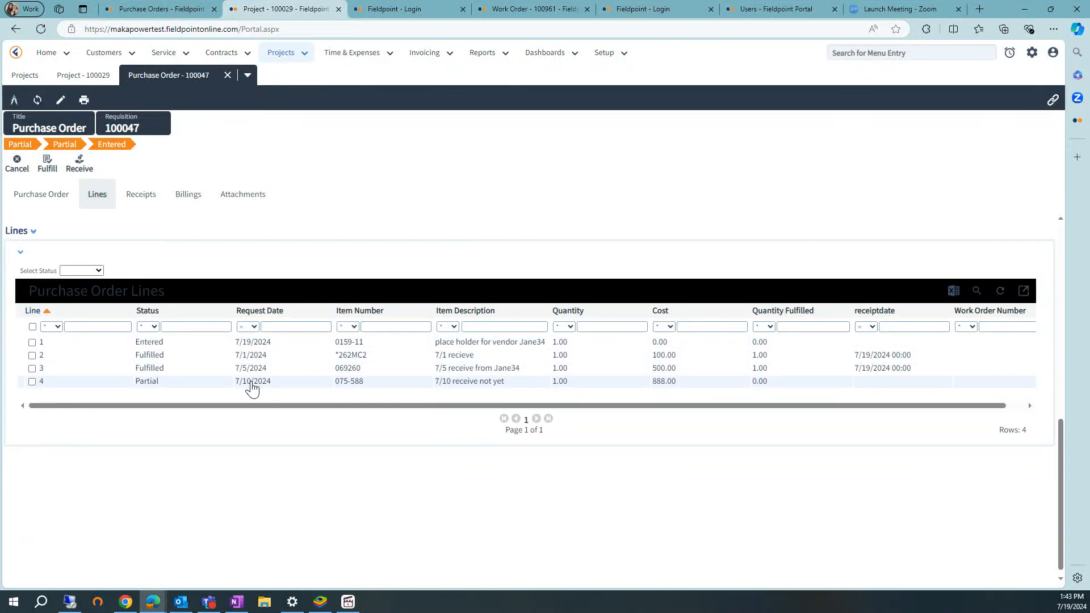
{"action": "left_click", "coordinate": [454, 385]}
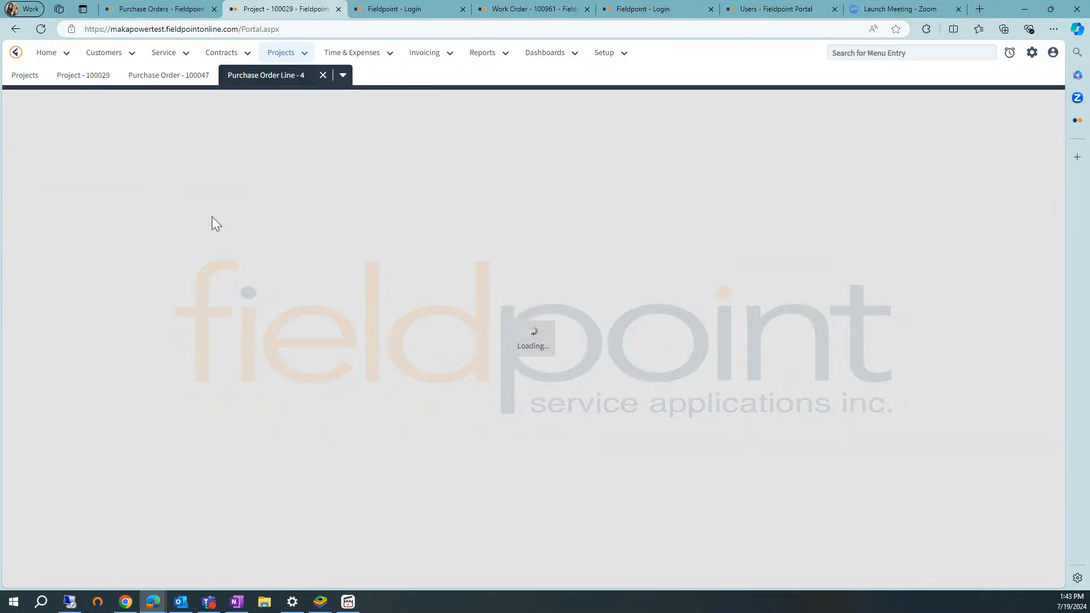